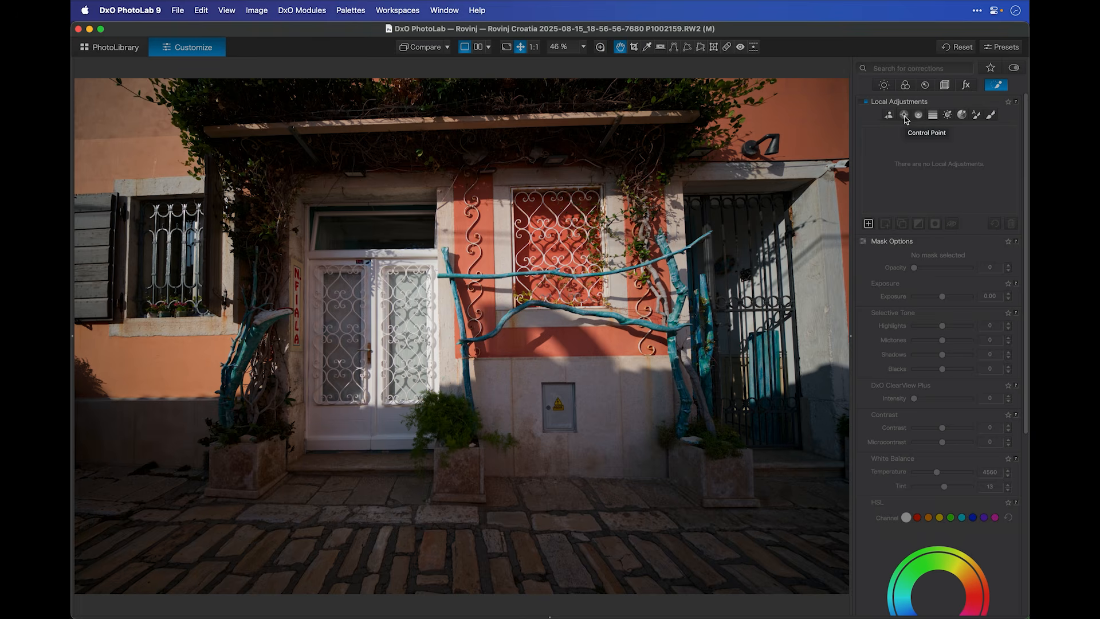
Step: Place a control point on the dark foliage above the awning and display its mask in black and white
click(905, 116)
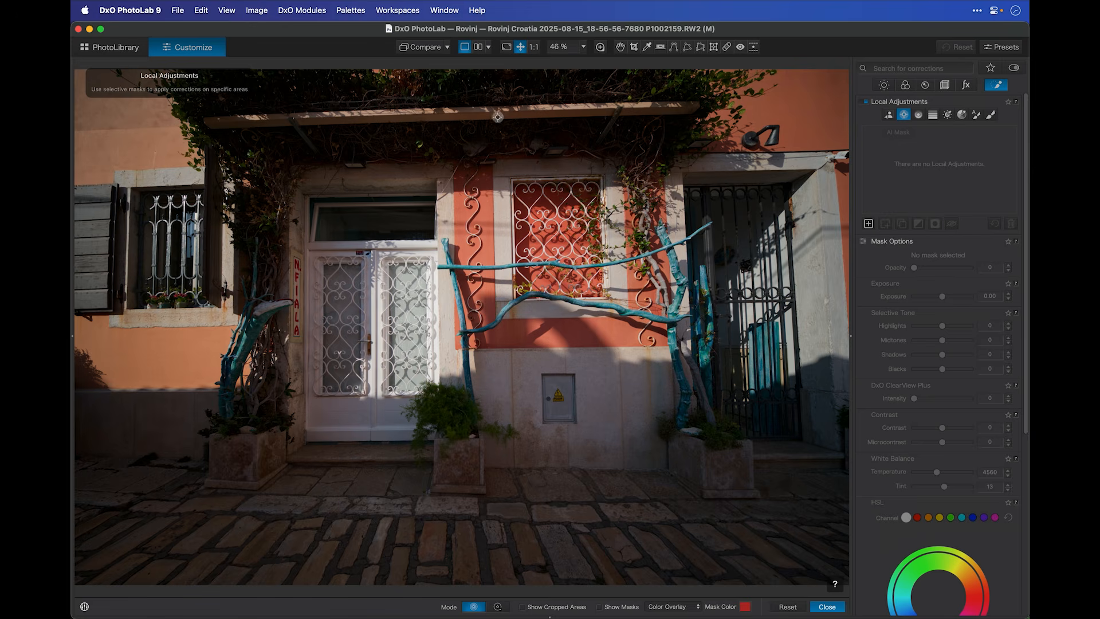
click(453, 96)
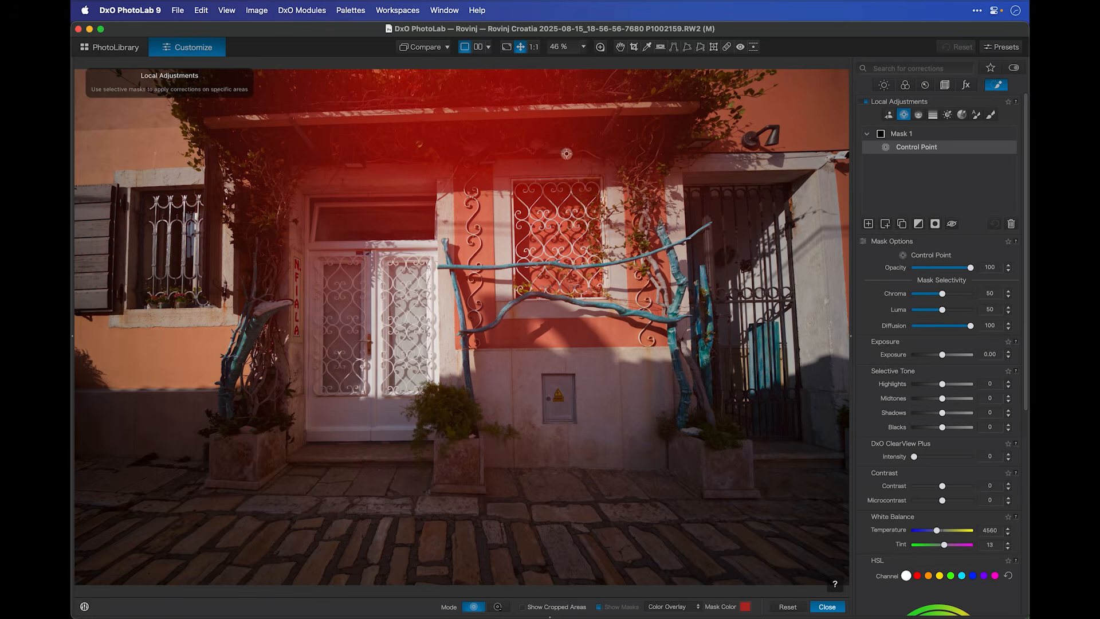
drag(567, 153, 442, 106)
click(681, 607)
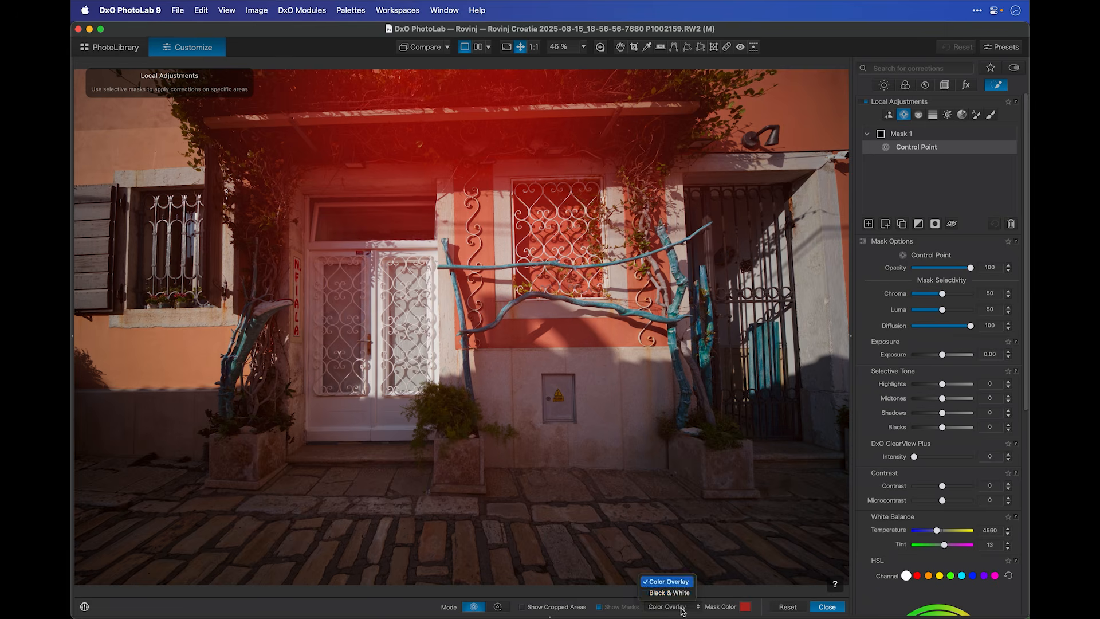
click(673, 594)
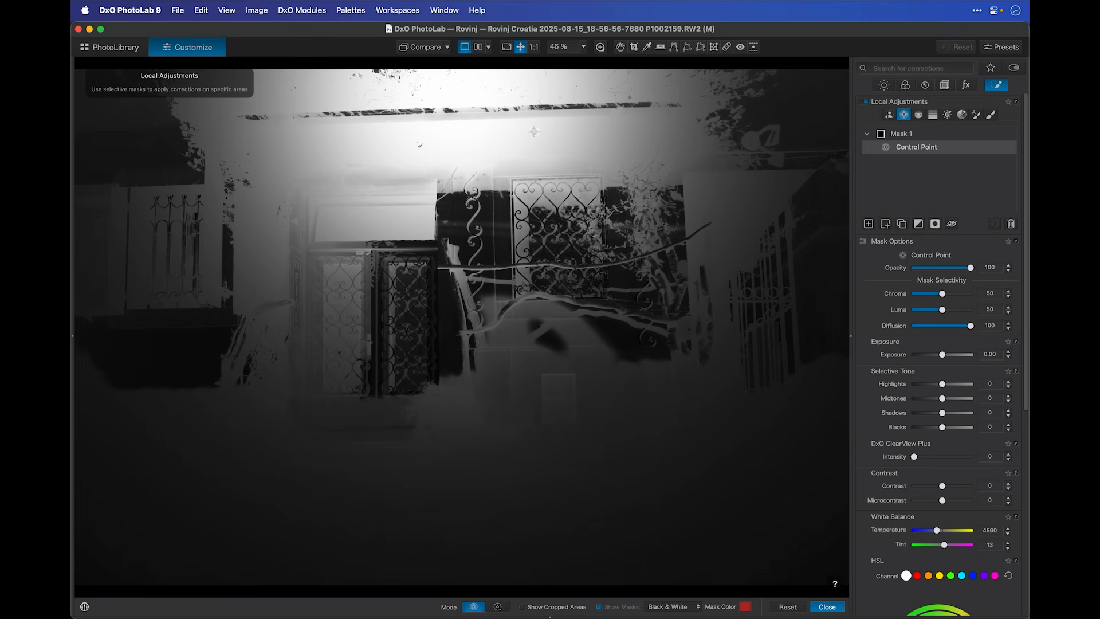
Step: Shrink the control point's circle of influence around the overhang and show the mask as Color Overlay
click(453, 93)
drag(644, 165, 580, 120)
click(664, 606)
click(663, 597)
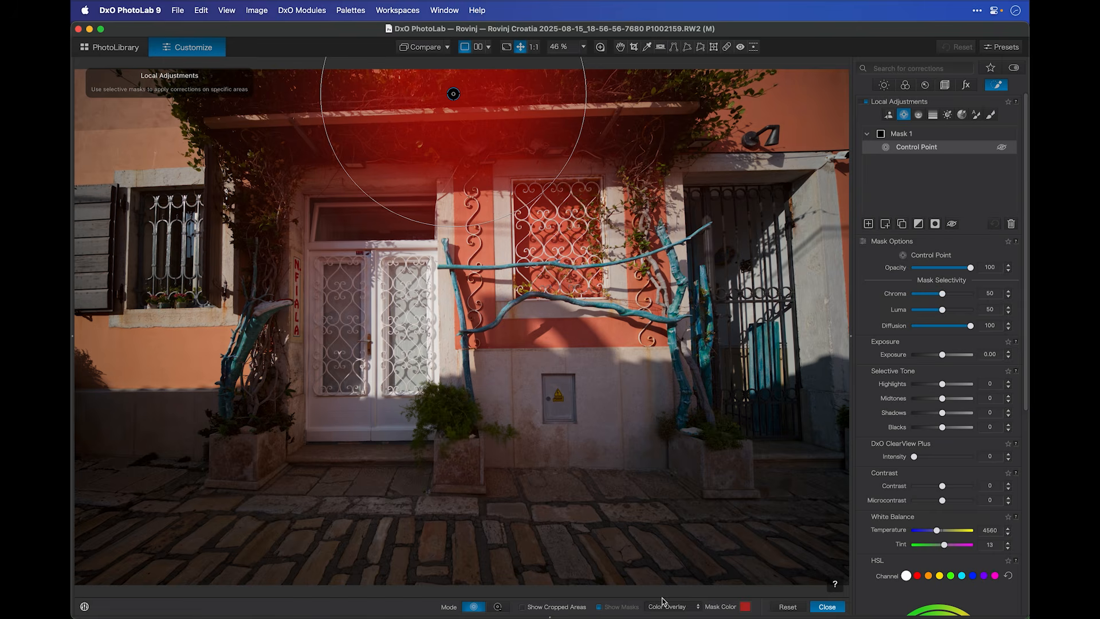
Step: Display the mask in black and white and raise the overhang control point's Chroma and Luma selectivity to 100
click(665, 606)
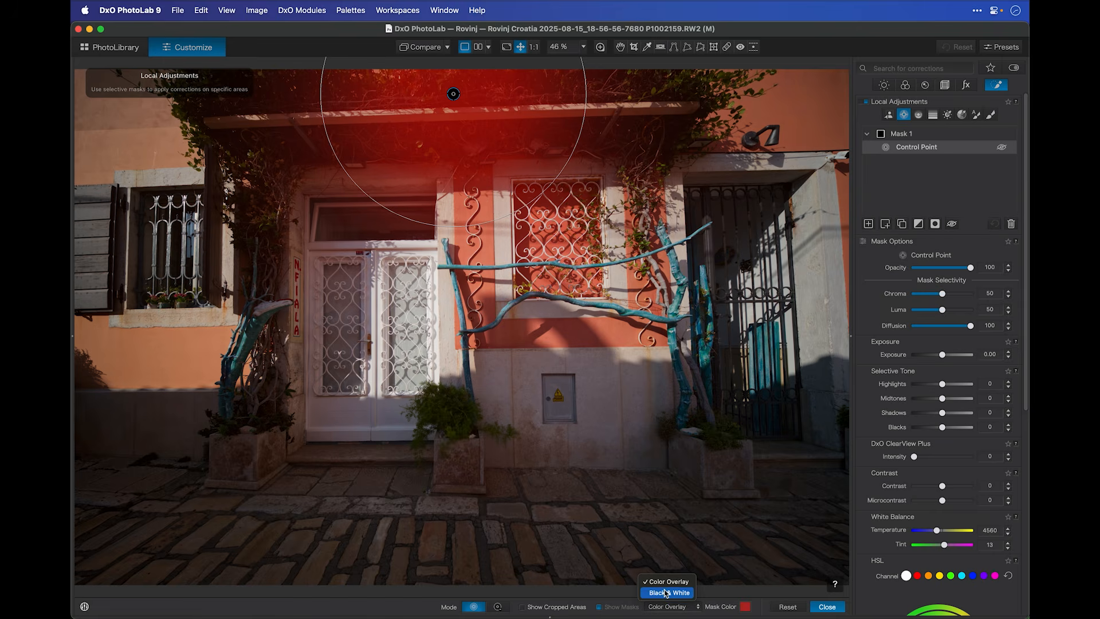
click(666, 593)
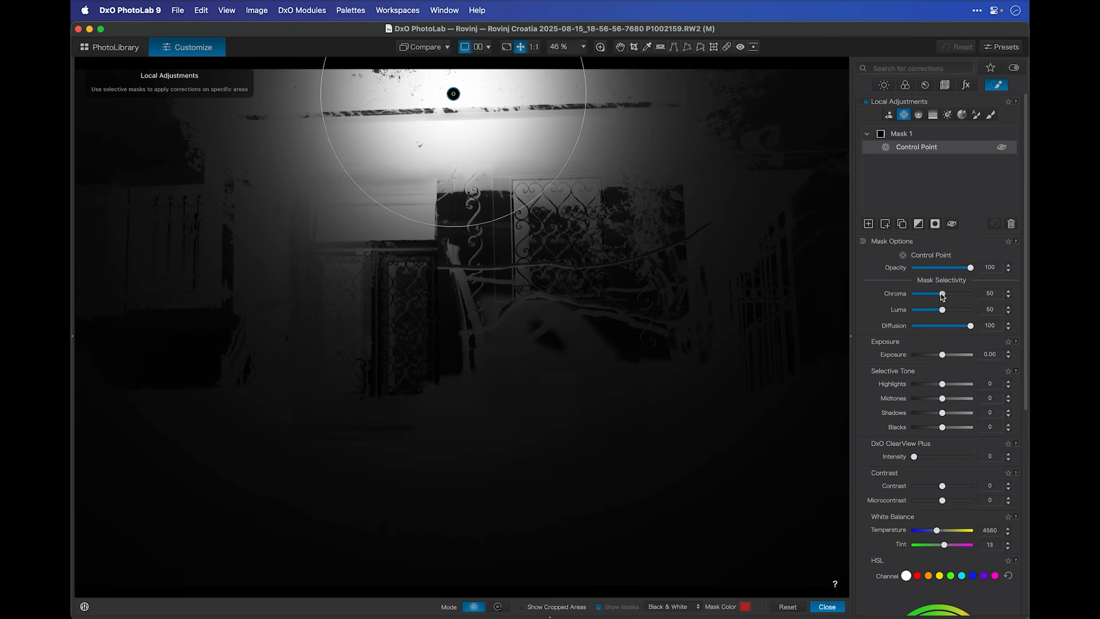
drag(942, 295, 979, 302)
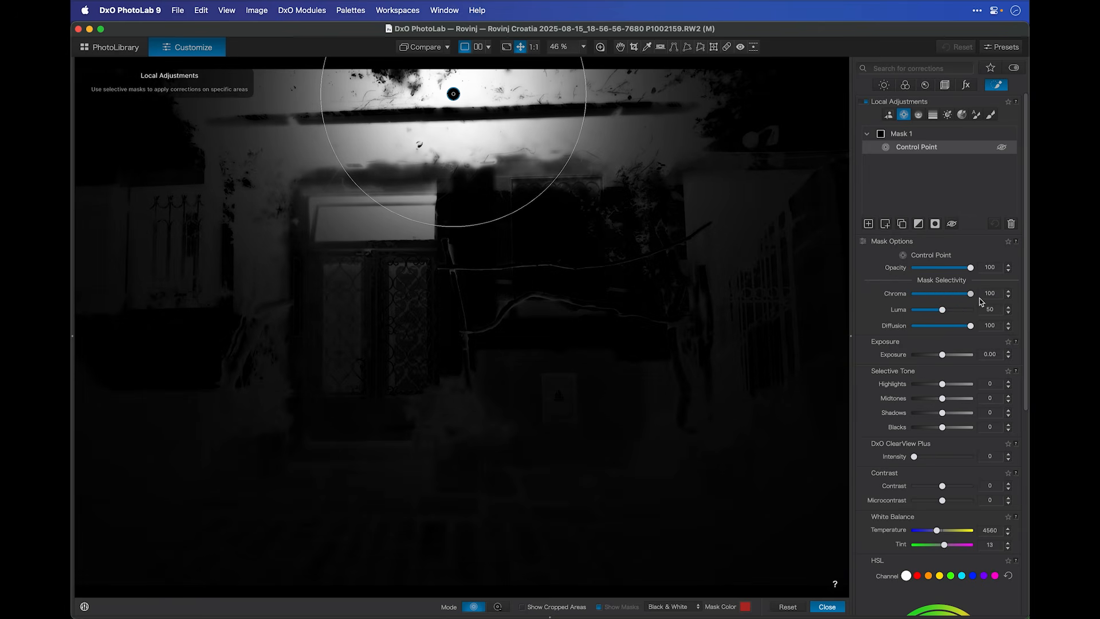
drag(453, 93, 458, 95)
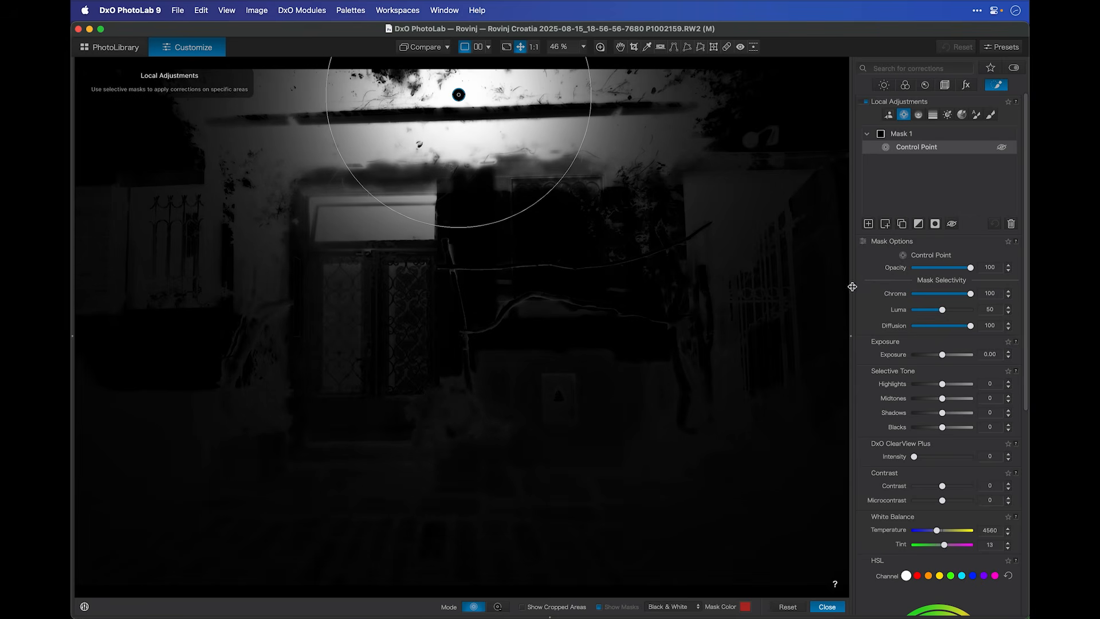
drag(941, 312, 971, 316)
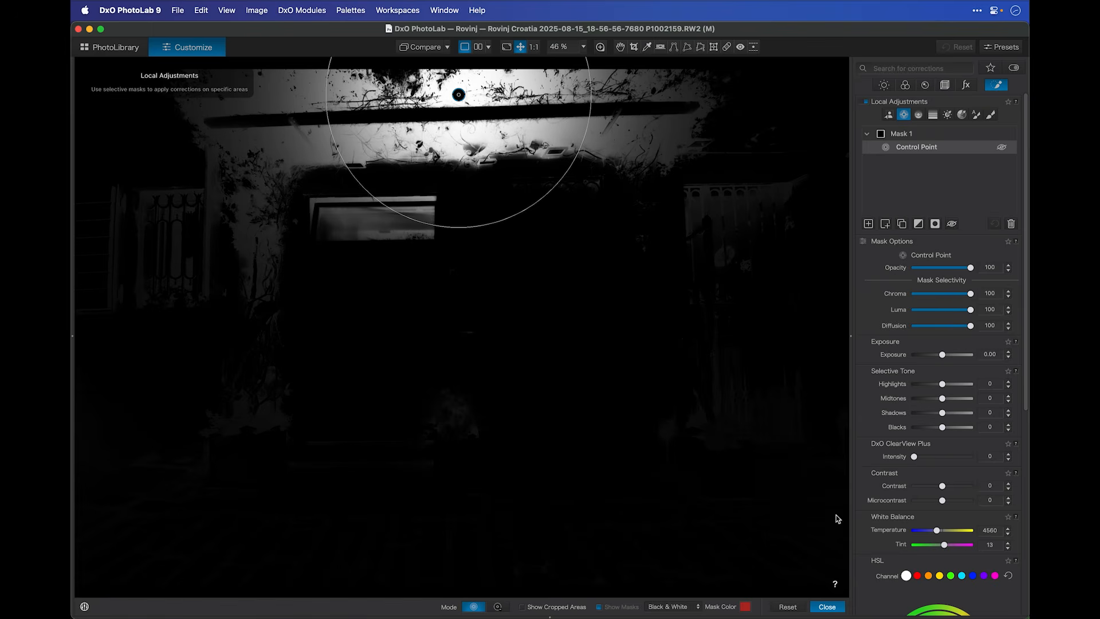
Step: Return the mask display to Color Overlay and brighten the overhang to an exposure of 1.57
click(690, 606)
click(668, 595)
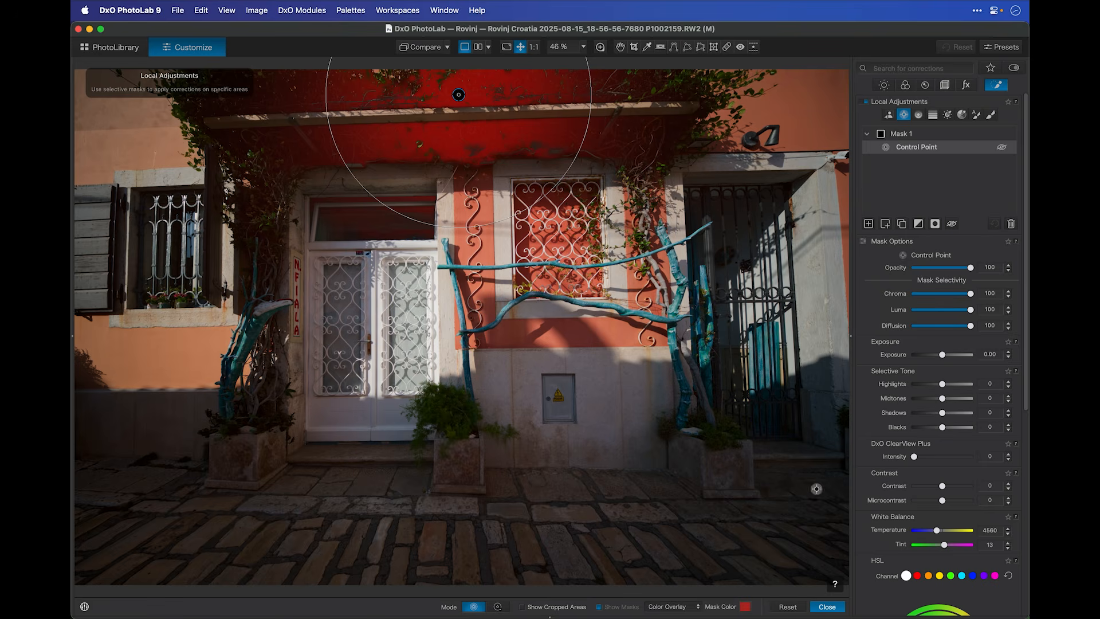
drag(943, 357, 953, 357)
Step: Rename the mask containing the control point as "overhang"
mouse_move(937, 168)
double_click(911, 134)
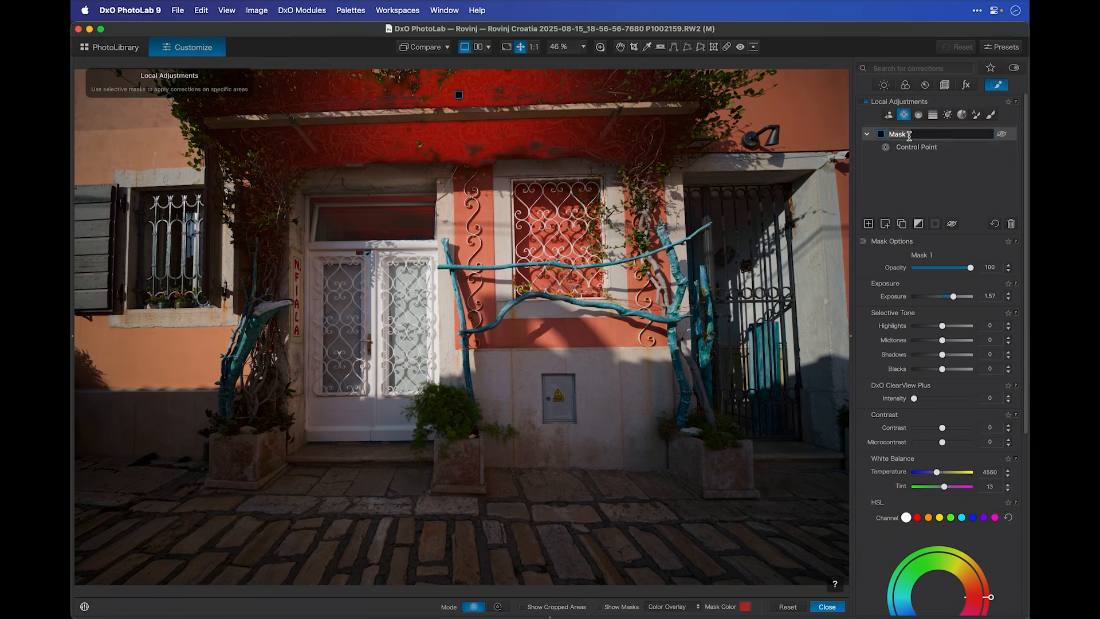
text(overhang)
key(Return)
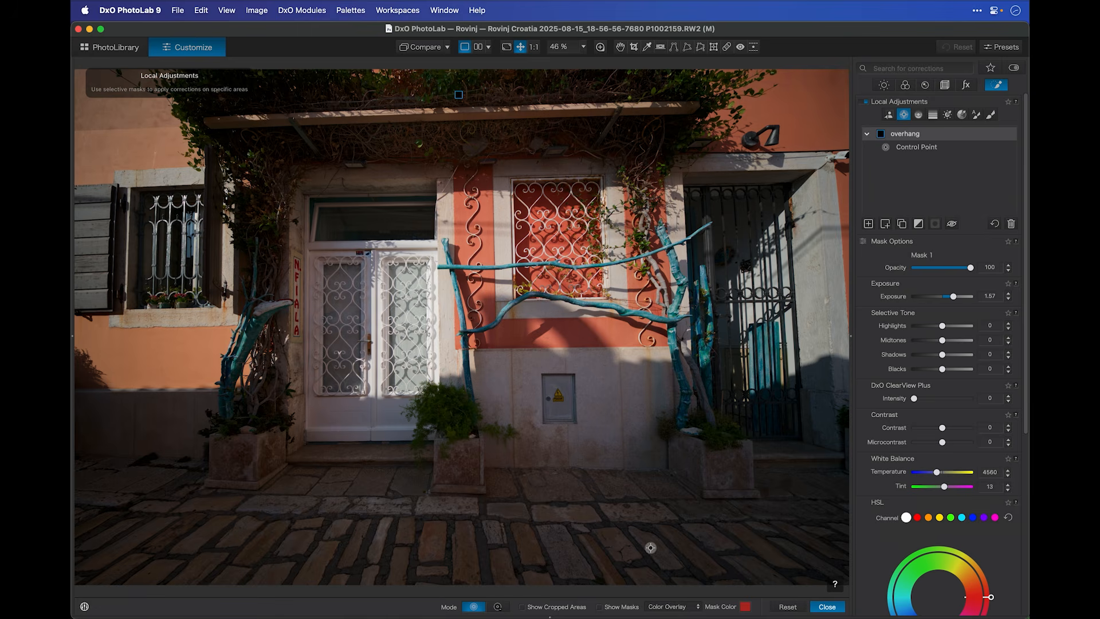
Step: Create a new local adjustment mask named "stones"
click(868, 224)
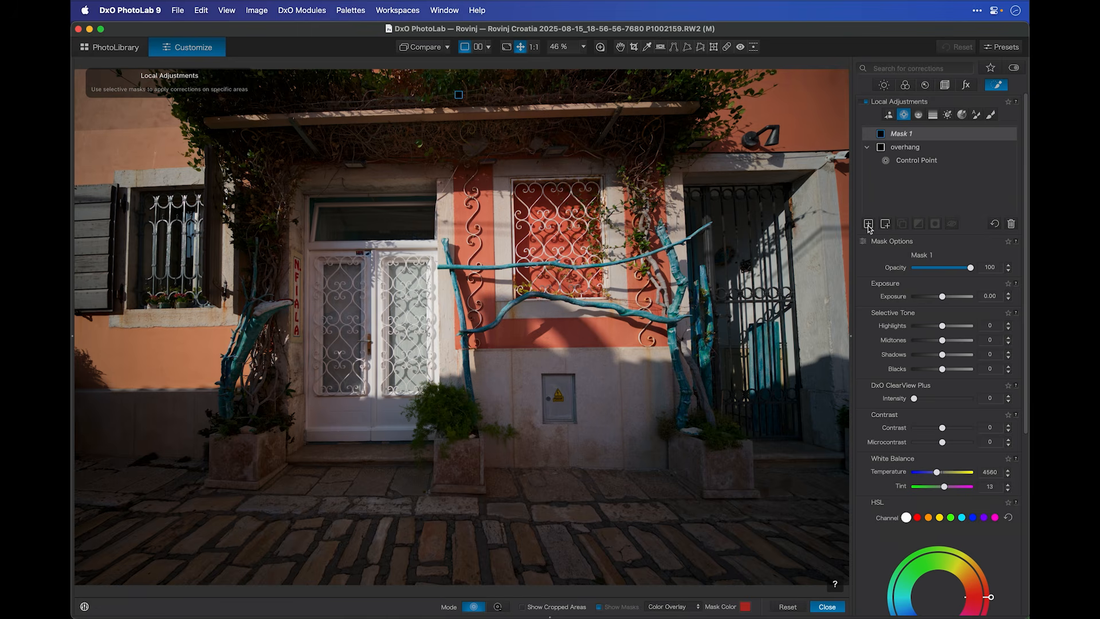
double_click(901, 133)
text(stones)
key(Return)
Step: Draw a control line over the paving from near the photo's lower edge up to the planters, sampling its colour from a paving stone
click(919, 115)
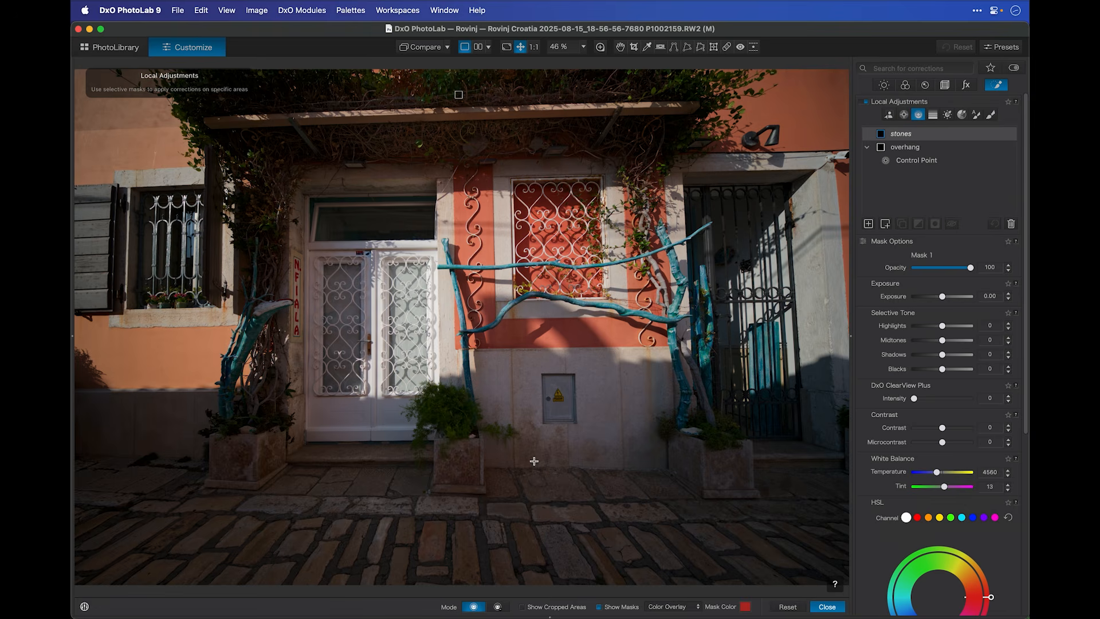
drag(484, 554, 484, 430)
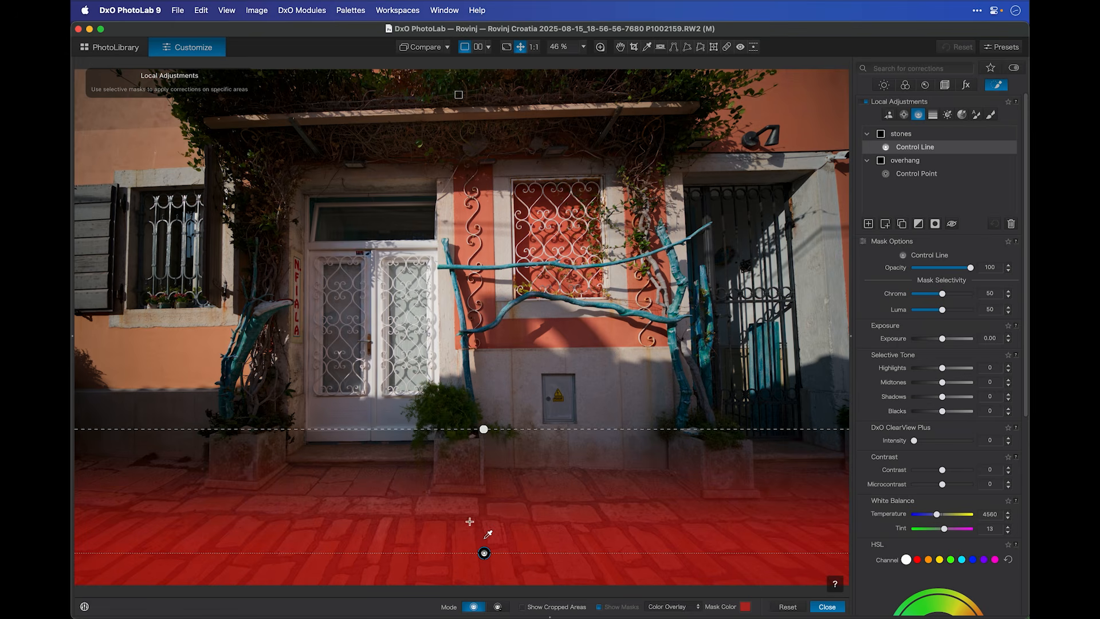
drag(488, 534, 554, 526)
Step: In the black-and-white mask view, set the control line's Chroma to 87 and Luma to 100, and lower its fade boundary slightly
click(659, 606)
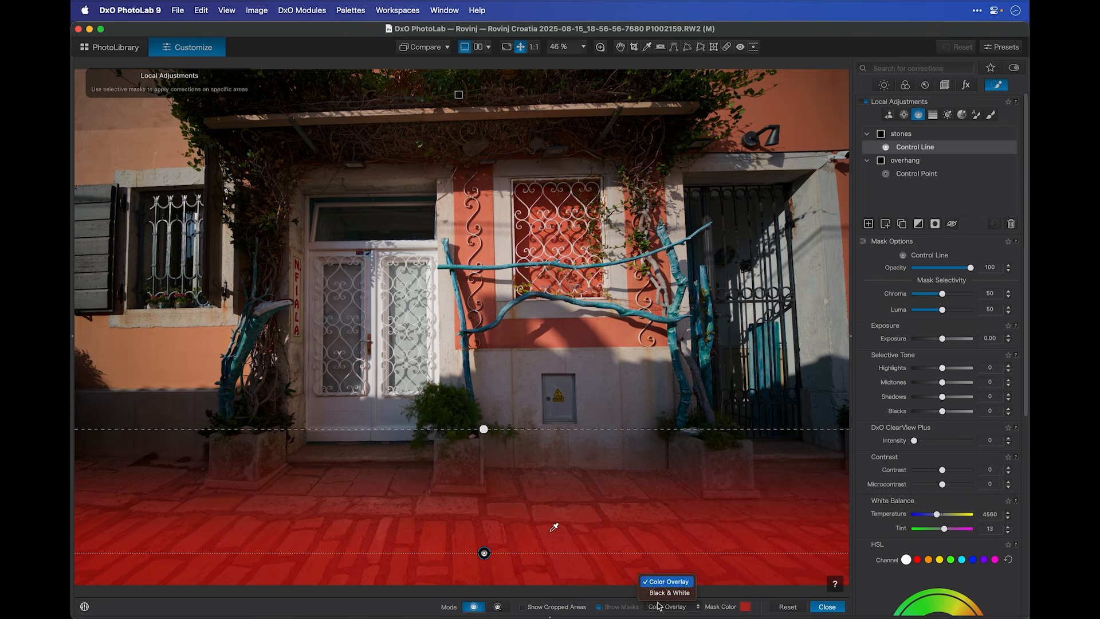
click(660, 596)
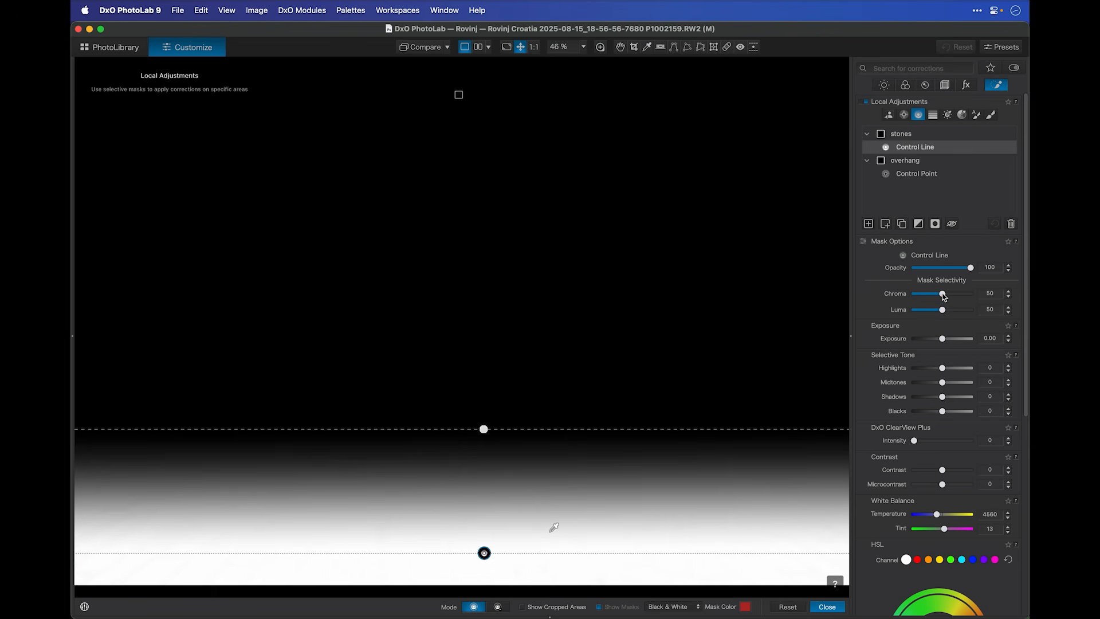
drag(943, 296, 984, 314)
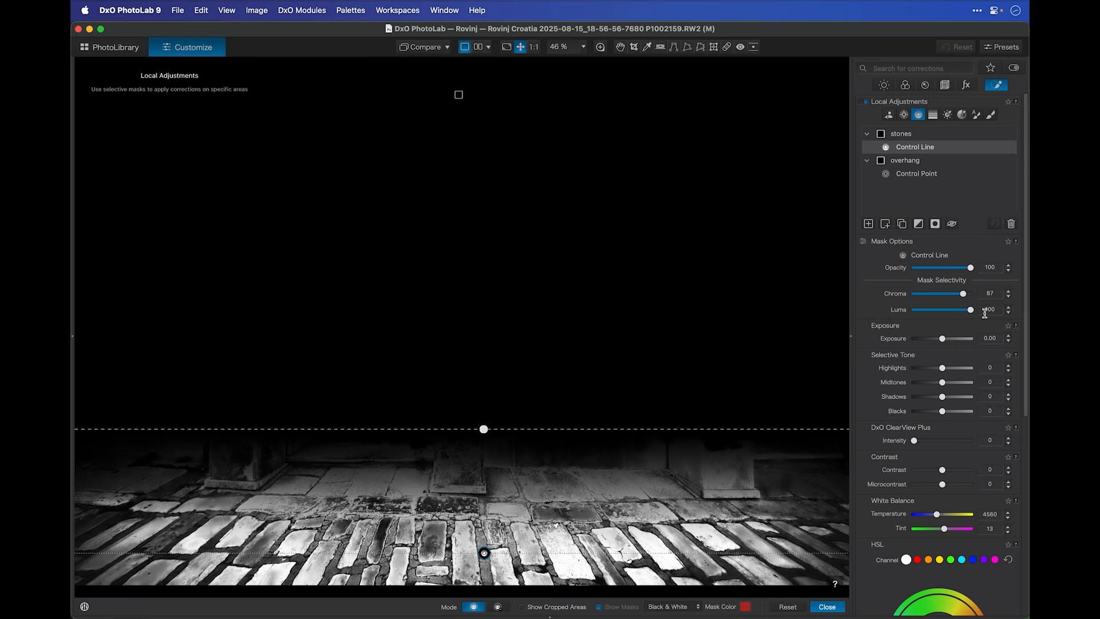
mouse_move(486, 429)
mouse_down()
mouse_move(489, 380)
mouse_move(485, 443)
mouse_up()
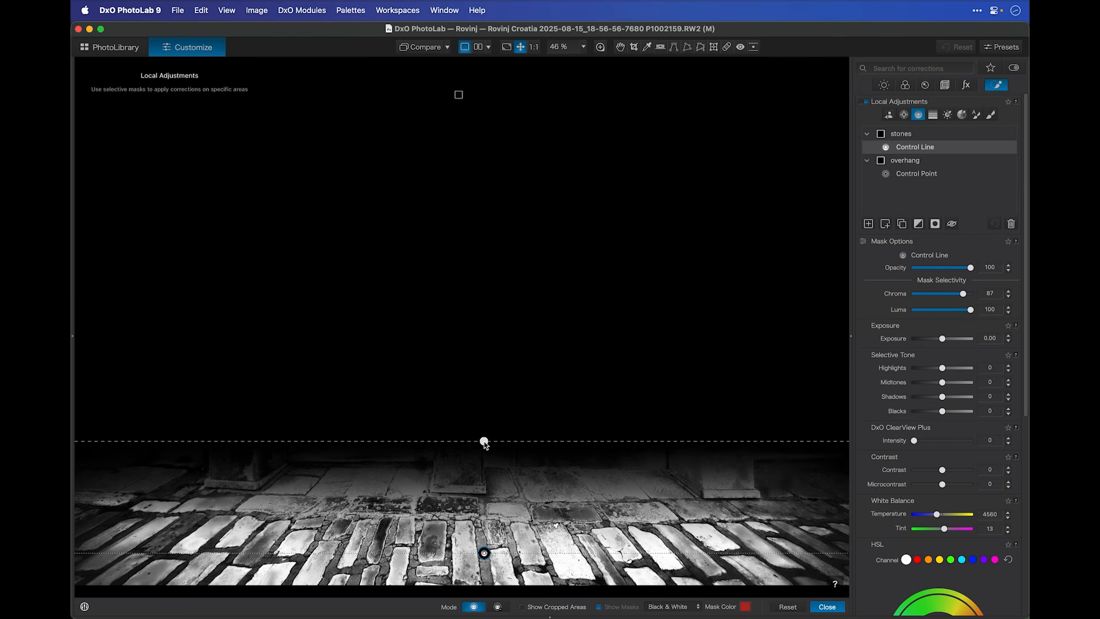
Step: Switch the mask display to Color Overlay and set the paving stones' exposure to 1.05
click(680, 609)
click(666, 594)
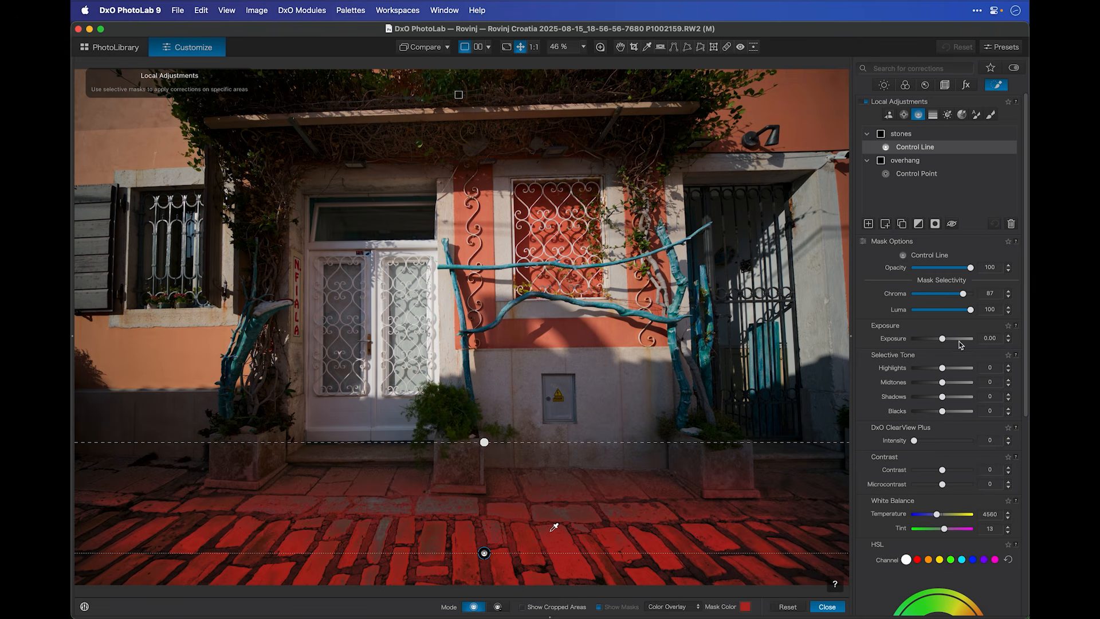
drag(943, 342, 951, 343)
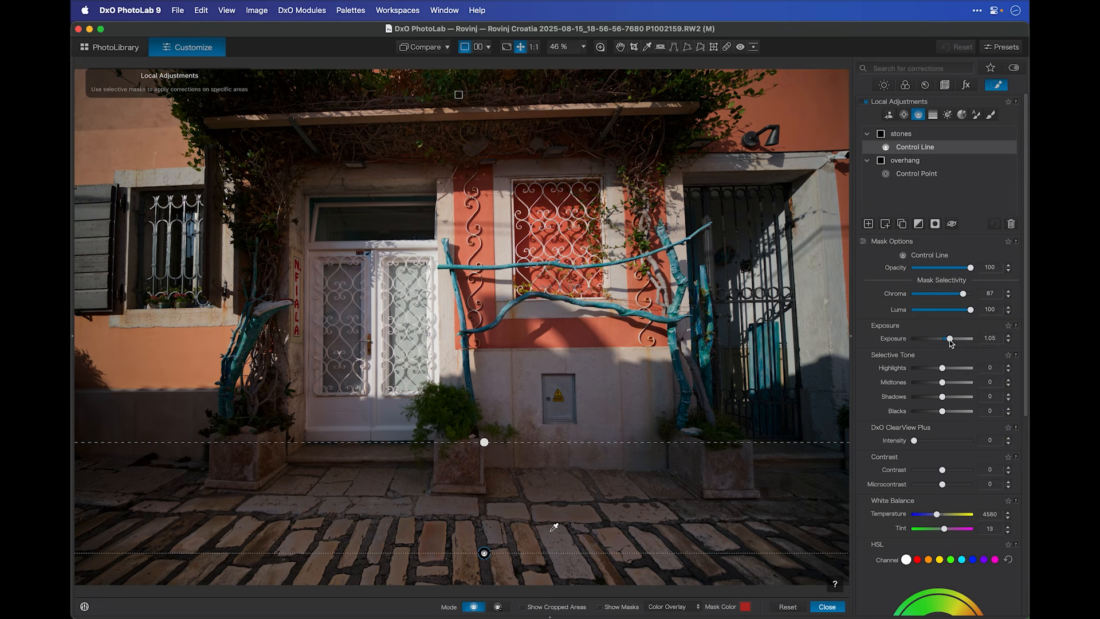
Step: Raise the paving stones' Microcontrast to 100
scroll(949, 393, down, 3)
drag(942, 417, 981, 420)
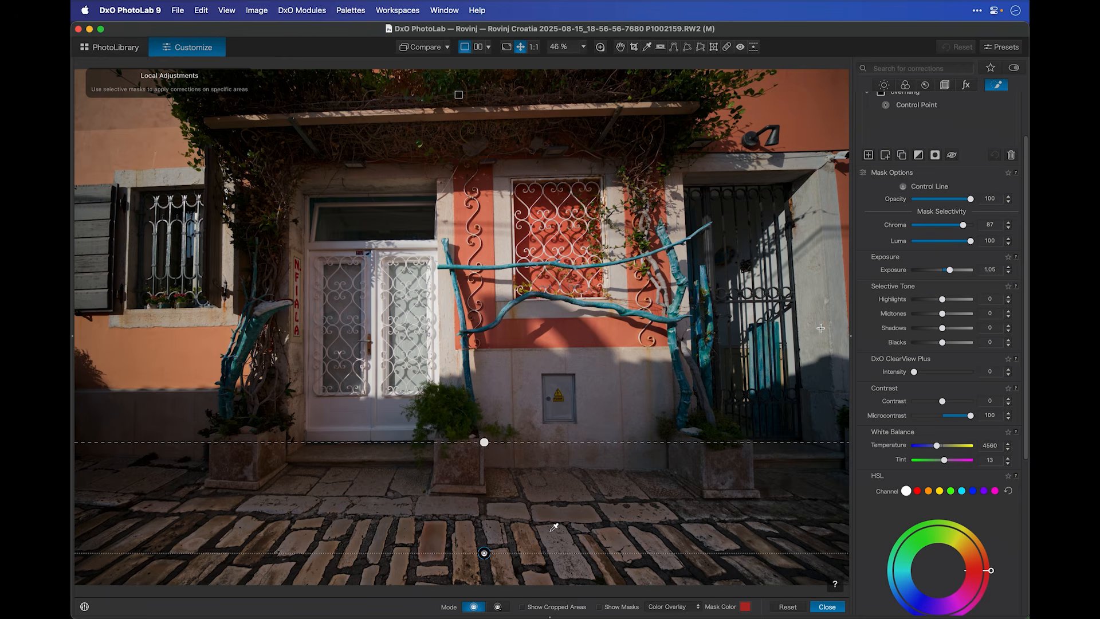
scroll(930, 238, up, 3)
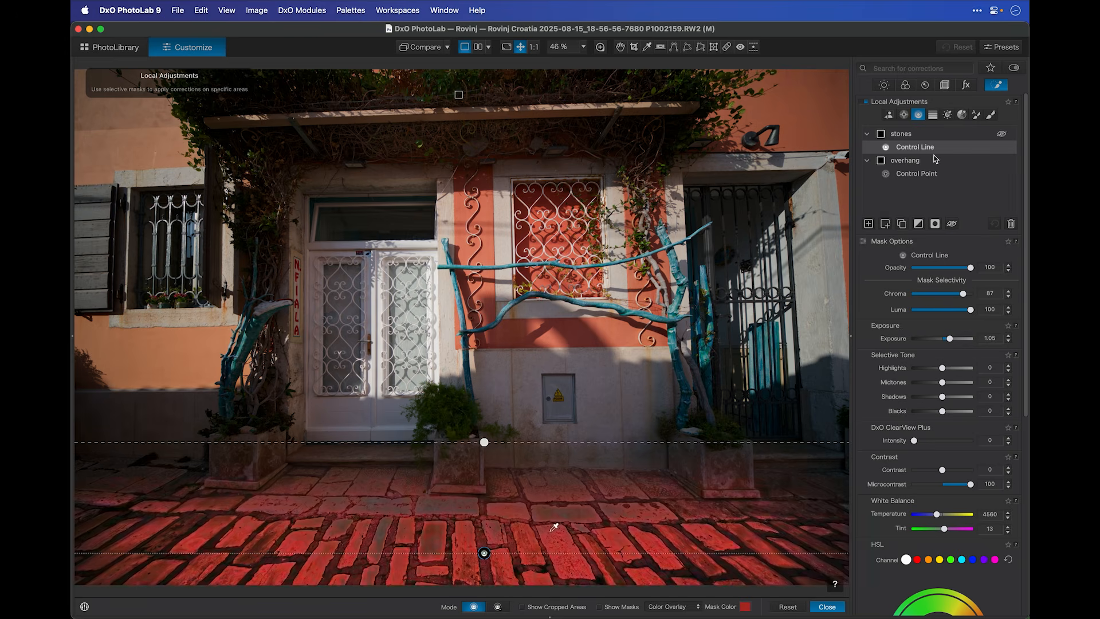
Step: Create a mask named "salmon wall" and add a Hue Mask sampled from the salmon wall beside the grilled window
click(868, 223)
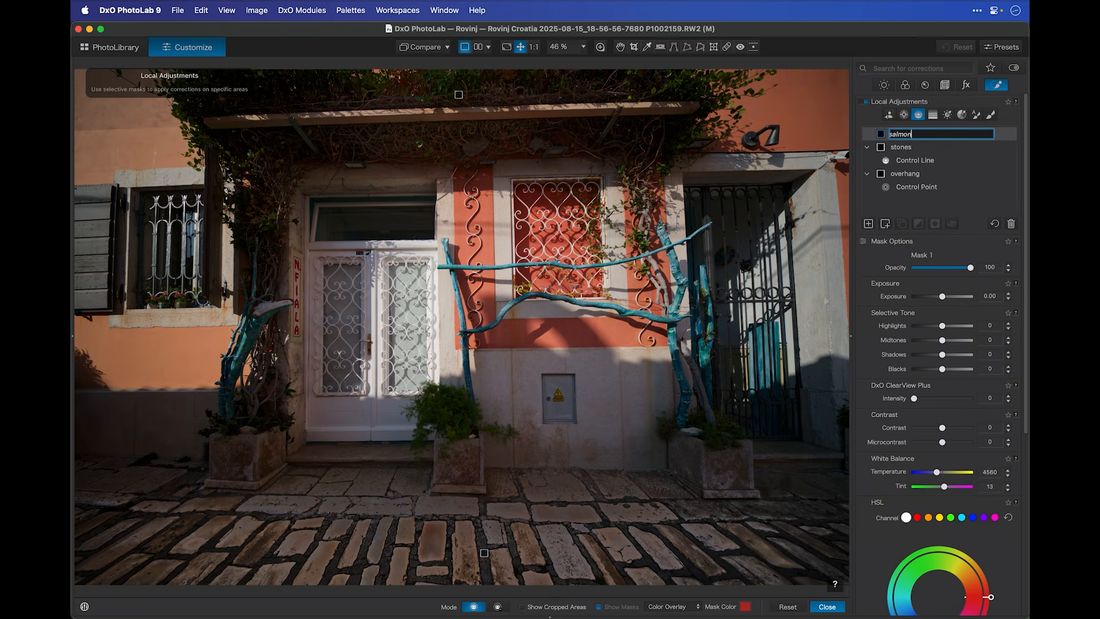
key(Return)
click(963, 114)
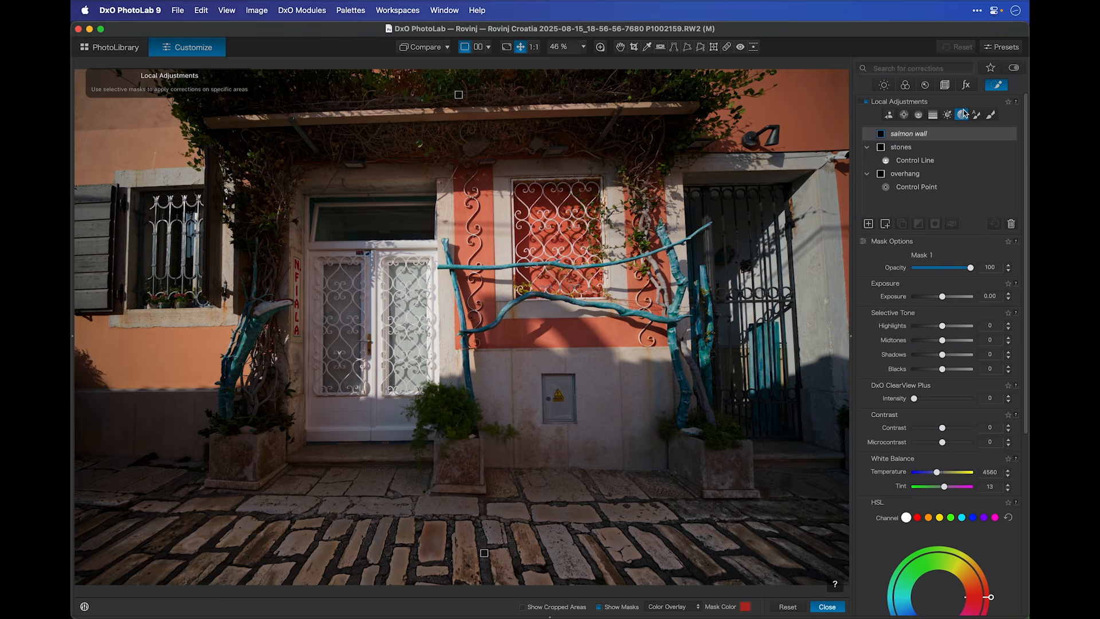
click(486, 216)
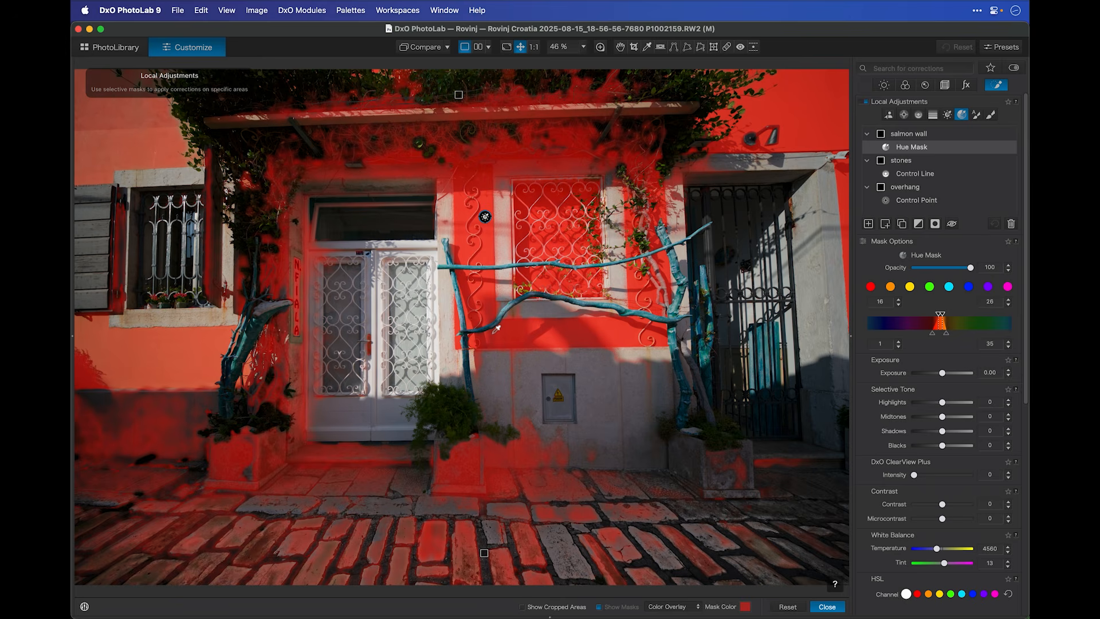
Step: Display the hue mask in black and white and narrow its hue range to 16–20 with outer limits 1 and 29
click(667, 607)
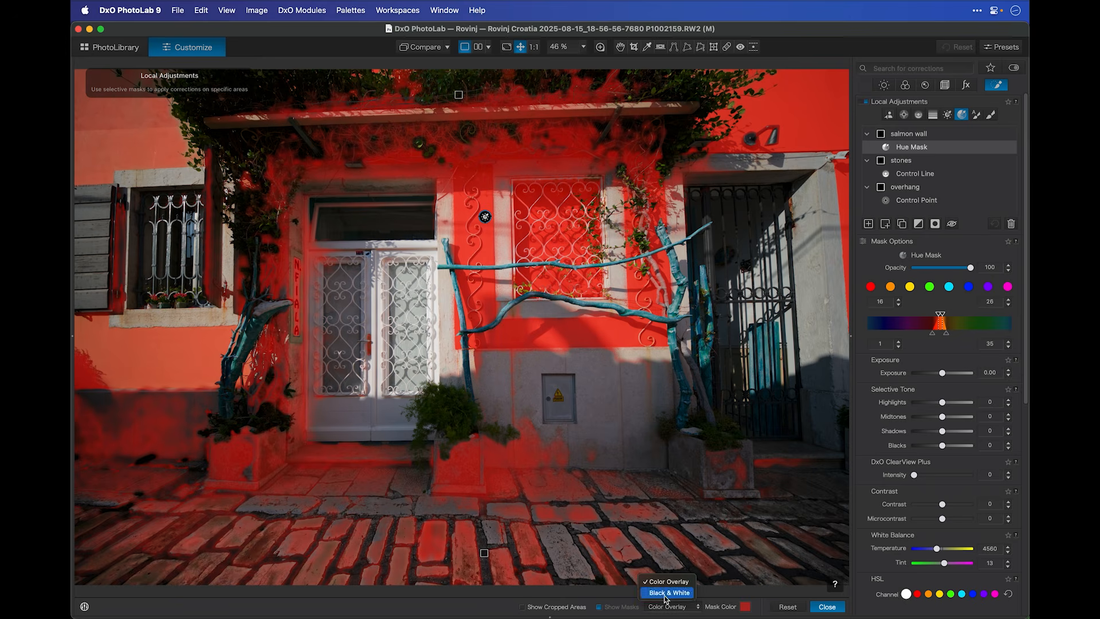
click(667, 593)
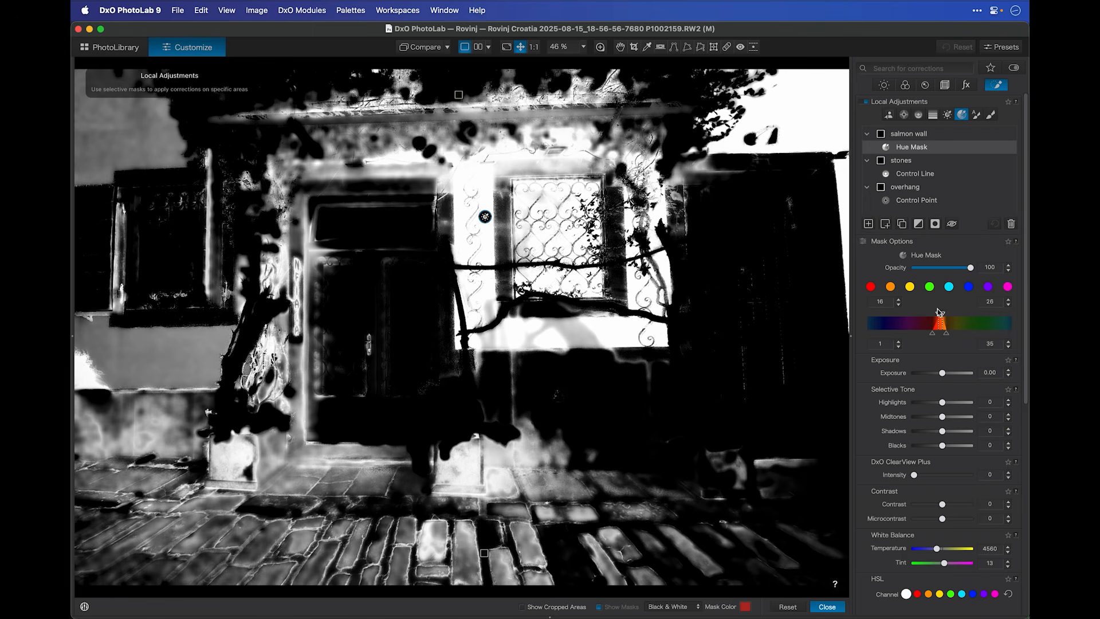
drag(941, 316, 943, 318)
drag(941, 317, 940, 317)
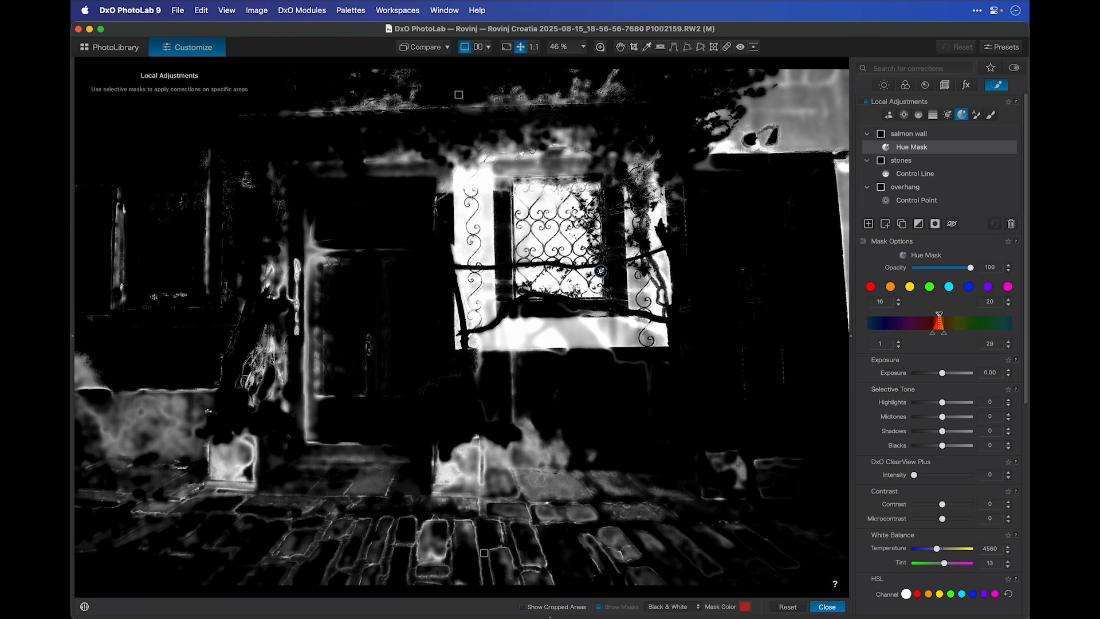
Step: Erase the mask from the paving, planters and door-side facade using a size 873 eraser brush with 0% feather and 100% opacity
click(990, 114)
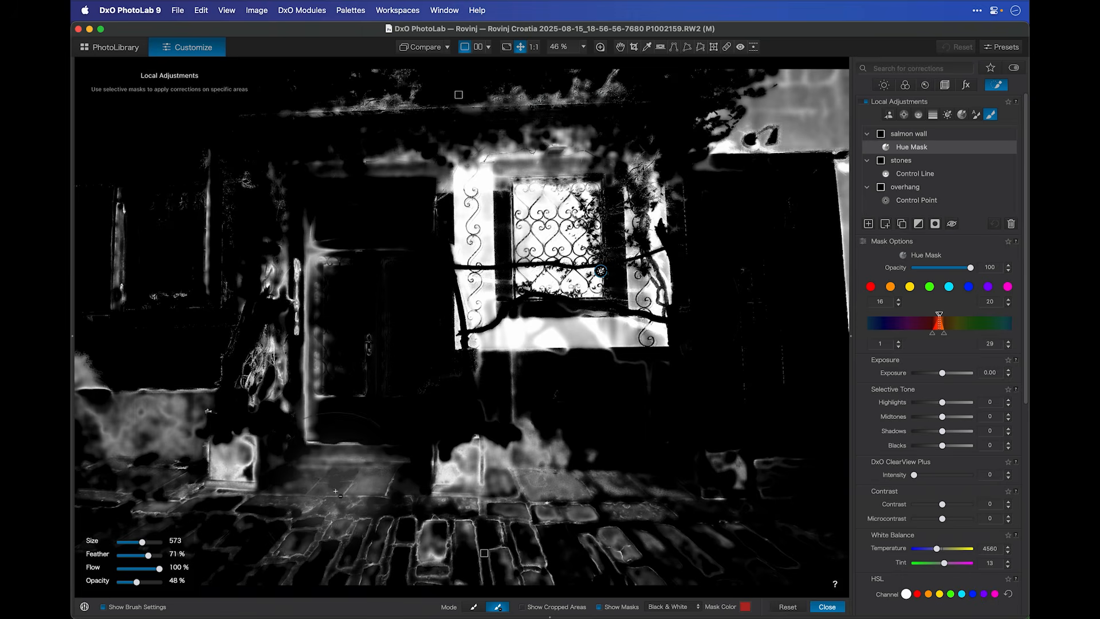
mouse_move(145, 541)
mouse_down()
mouse_move(160, 556)
mouse_move(119, 555)
mouse_move(144, 584)
mouse_move(174, 584)
mouse_up()
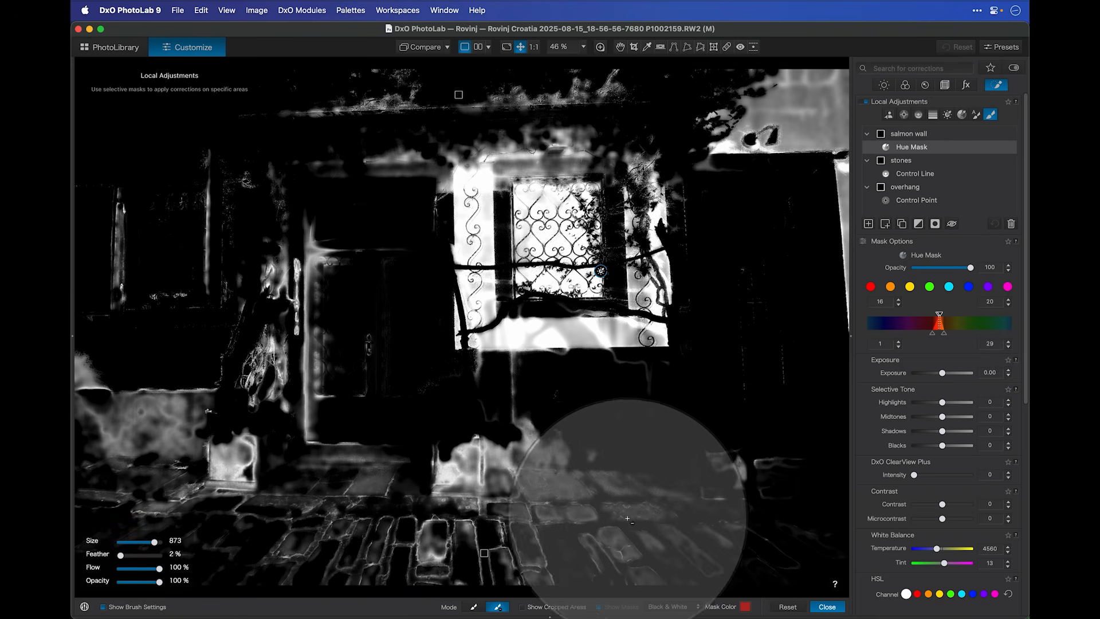
mouse_move(661, 513)
mouse_down()
mouse_move(369, 498)
mouse_move(573, 528)
mouse_move(384, 536)
mouse_move(319, 517)
mouse_move(308, 260)
mouse_move(290, 204)
mouse_move(227, 170)
mouse_move(158, 235)
mouse_move(139, 345)
mouse_move(148, 532)
mouse_move(111, 359)
mouse_move(128, 166)
mouse_move(177, 114)
mouse_move(270, 418)
mouse_up()
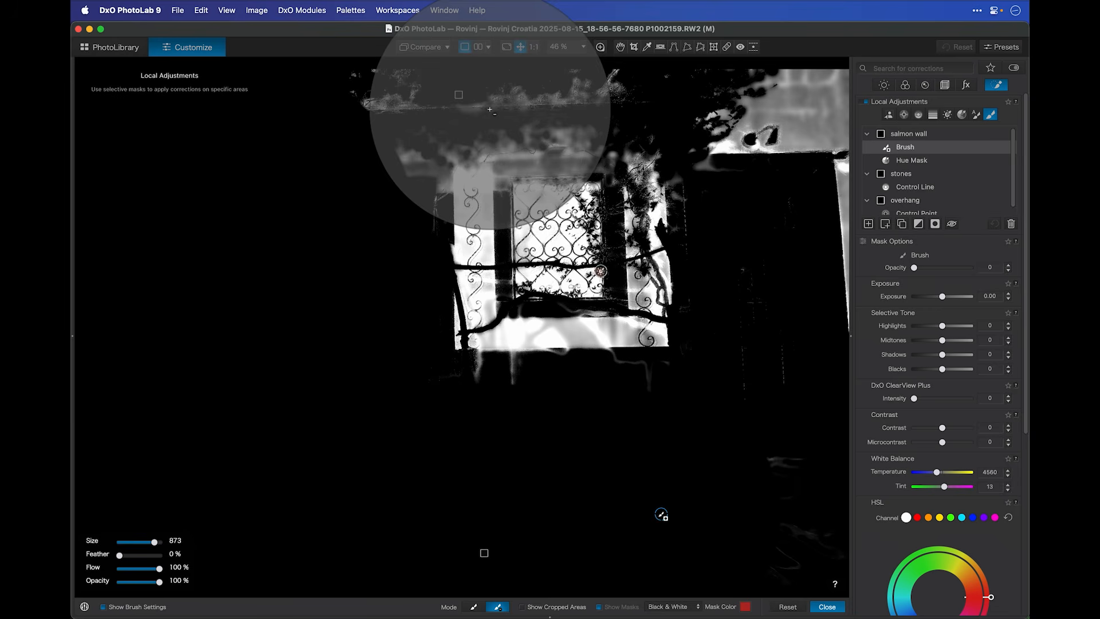
Step: Erase stray mask areas in the foliage with a size 185, 100% feather eraser brush, and return the mask display to Color Overlay
mouse_move(119, 555)
mouse_down()
mouse_move(162, 555)
mouse_move(126, 541)
mouse_up()
mouse_move(619, 79)
mouse_down()
mouse_move(710, 82)
mouse_move(506, 60)
mouse_move(292, 80)
mouse_move(508, 91)
mouse_move(657, 83)
mouse_up()
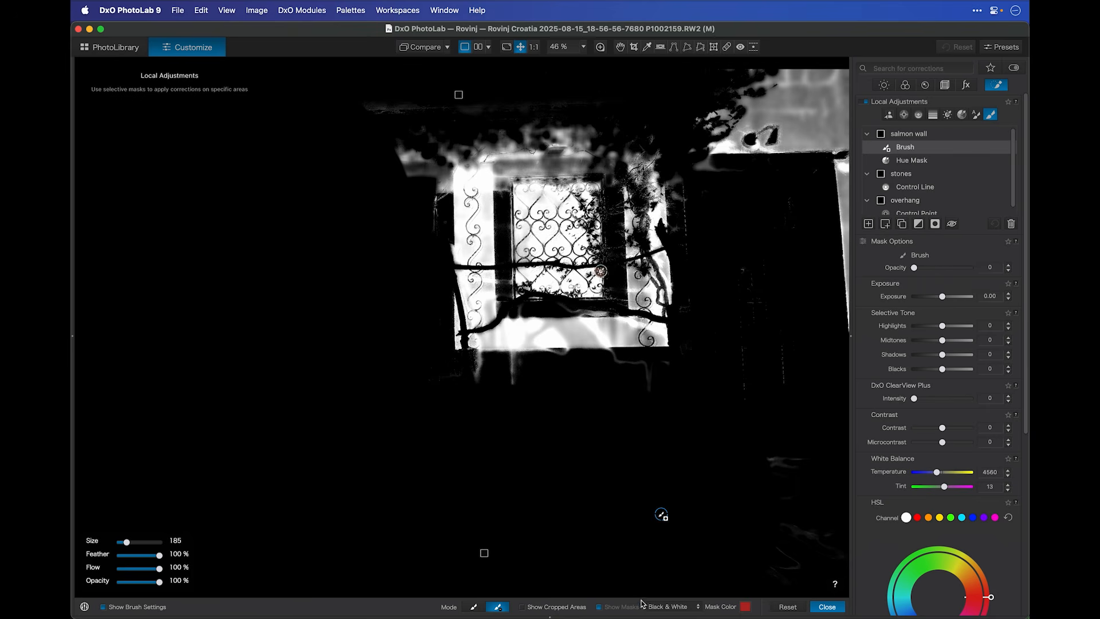
click(660, 607)
click(665, 594)
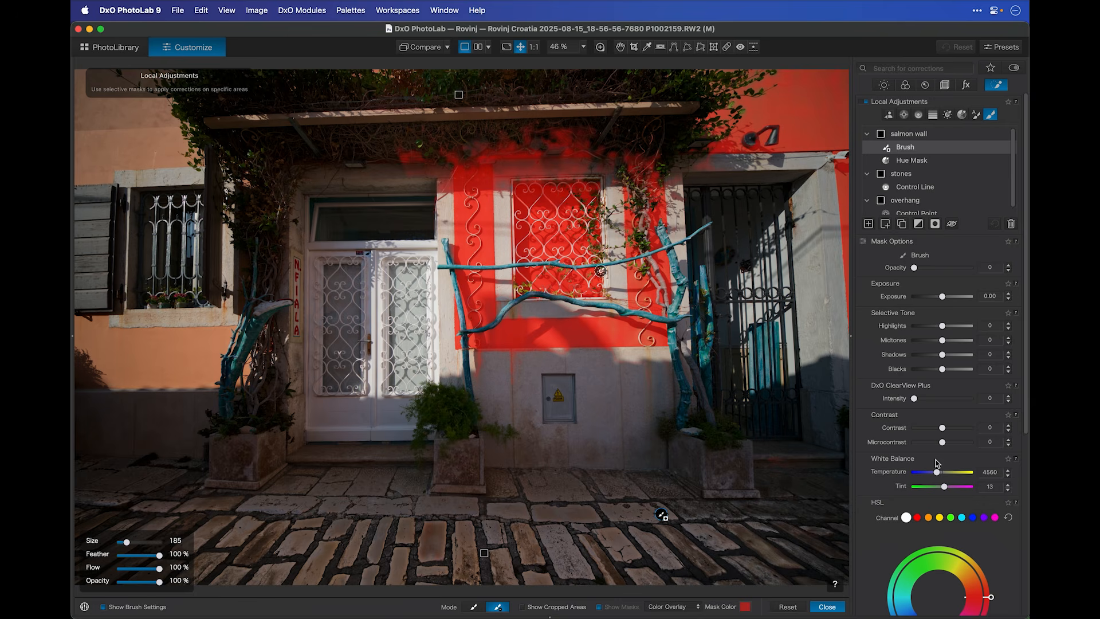
Step: Raise the saturation of the salmon wall mask to 51 for the whole color range
scroll(936, 460, down, 5)
drag(942, 522, 952, 526)
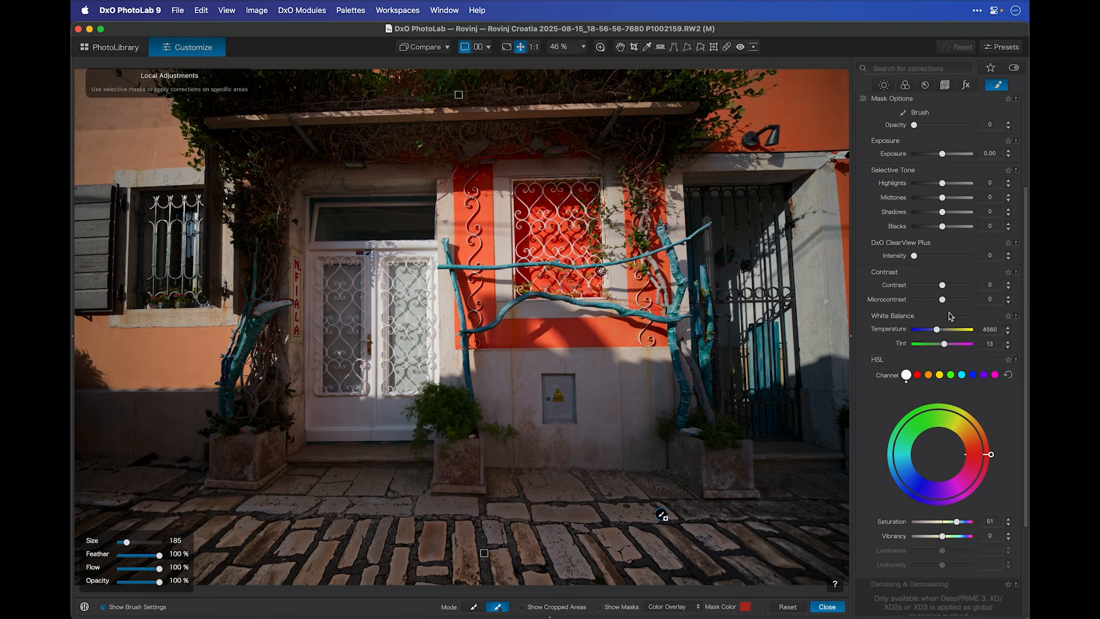
scroll(951, 316, up, 5)
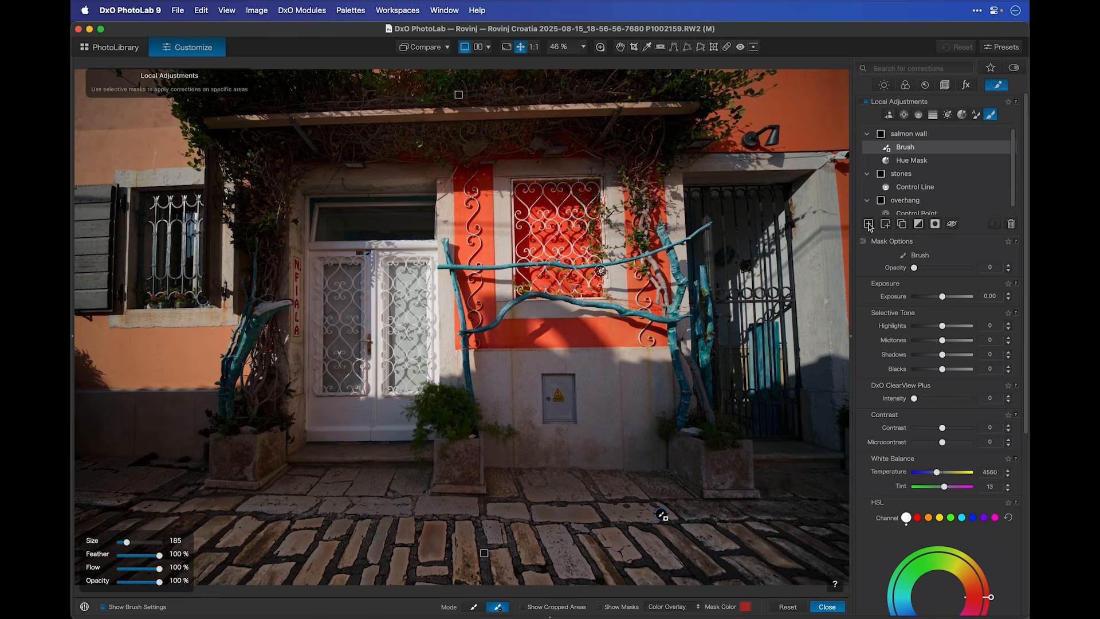
Step: Create a new mask and add an AI Mask selecting the white double door
click(868, 224)
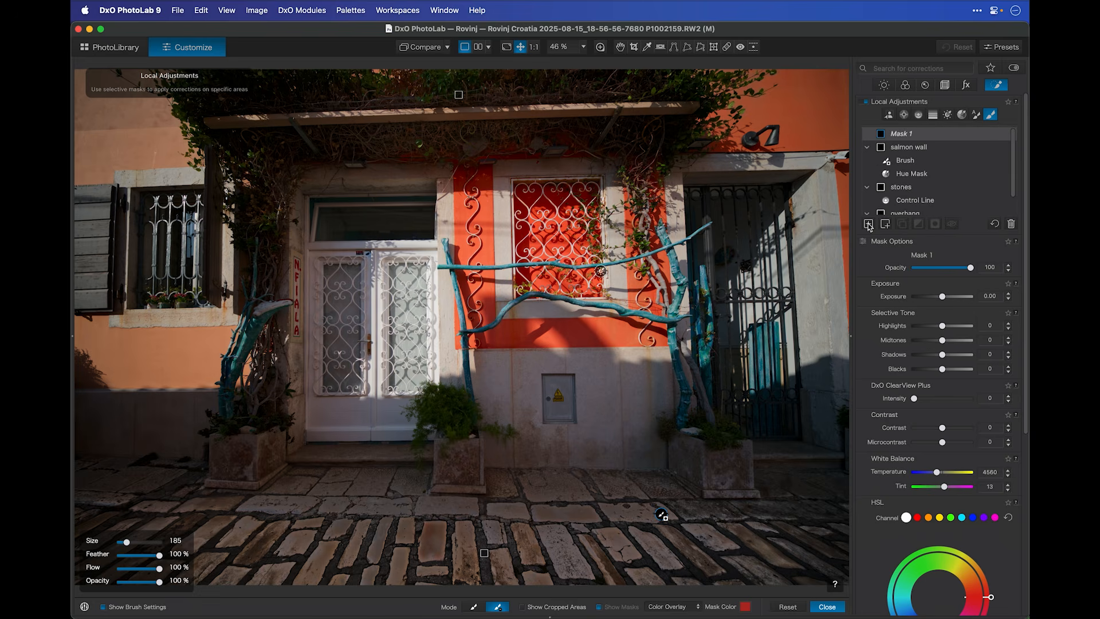
click(889, 115)
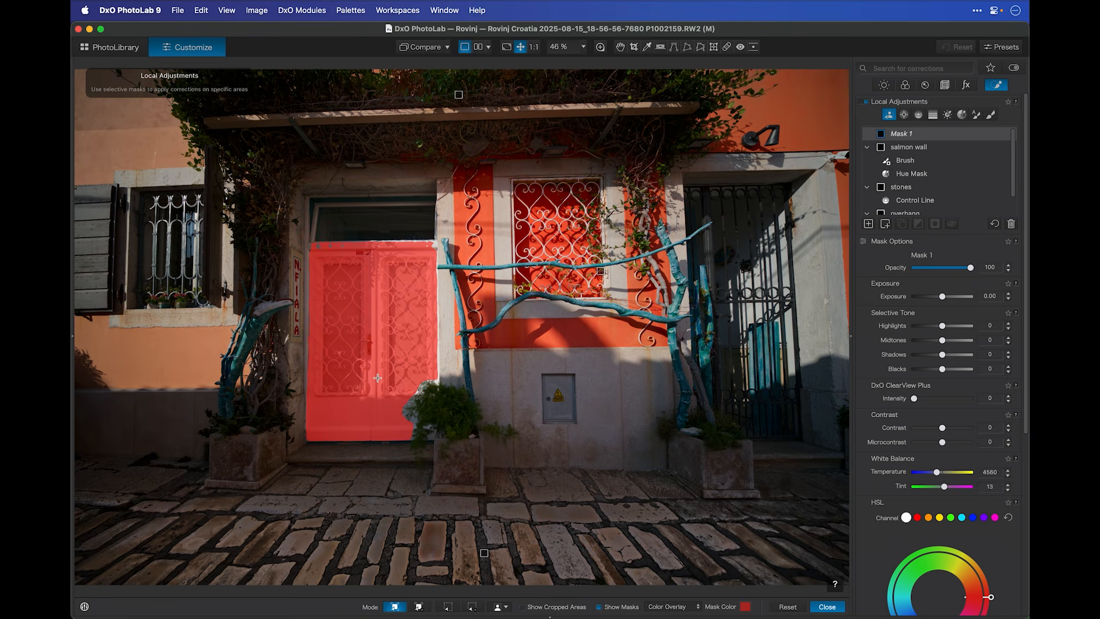
click(378, 377)
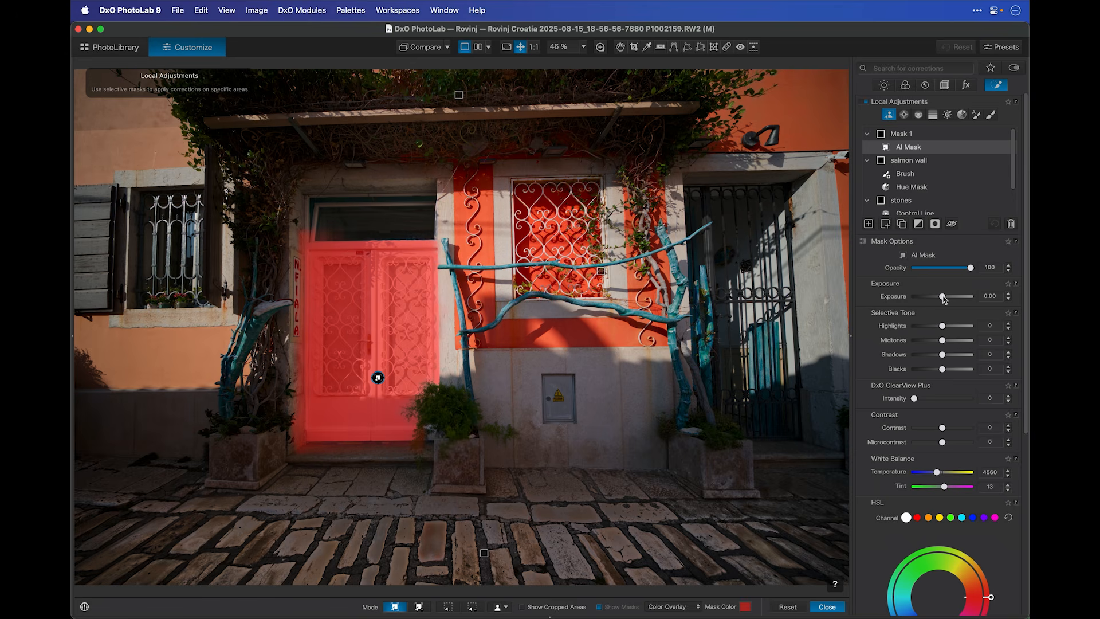
Step: Brighten the door mask by setting its exposure to 1.34, checking the door at 100% zoom
drag(943, 299, 948, 301)
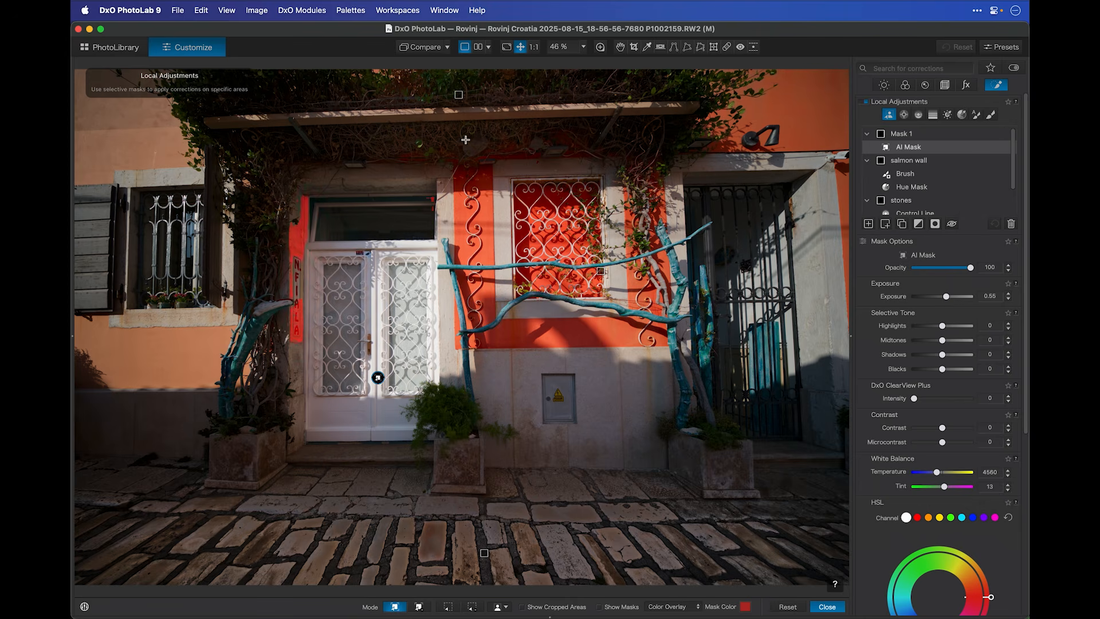
click(534, 48)
drag(297, 194, 514, 389)
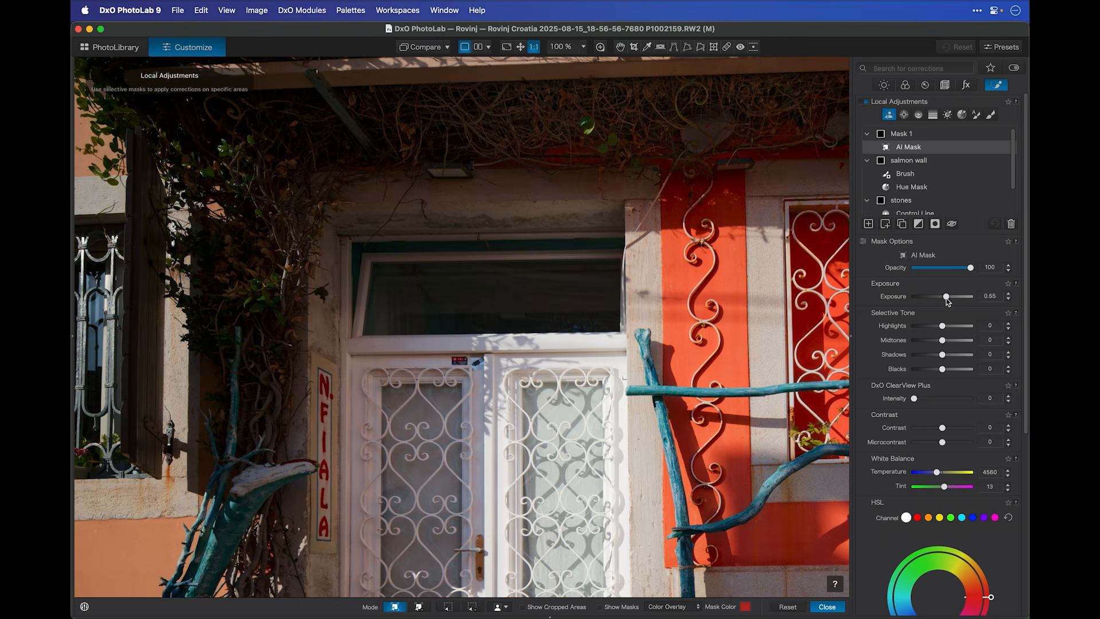
drag(949, 297, 952, 298)
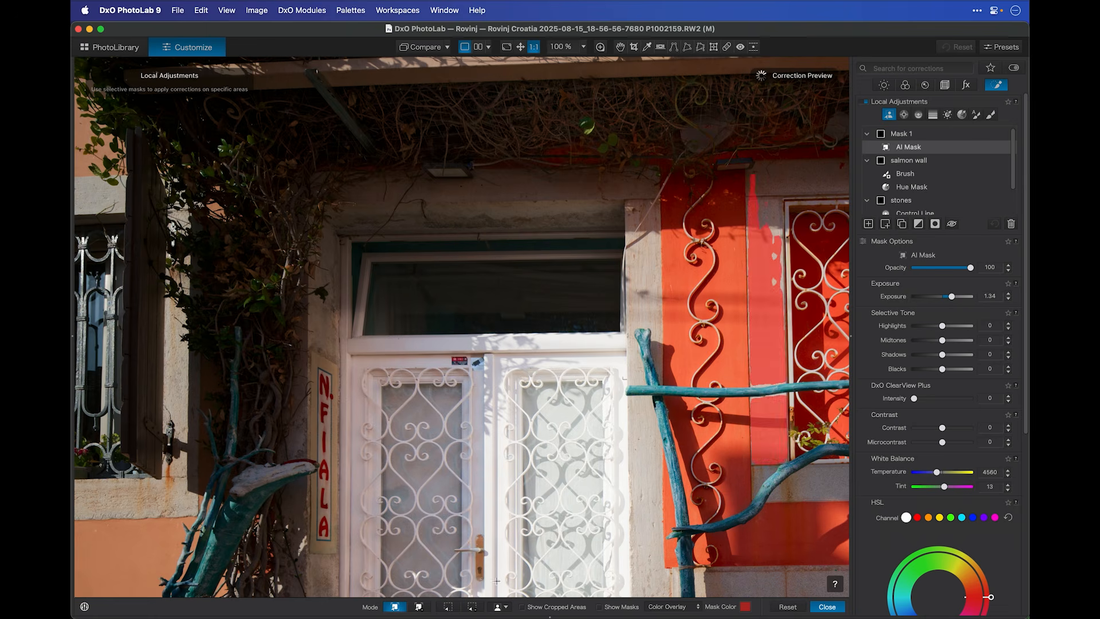
Step: Subtract the transom window above the door and the areas at its lower corner from the door's AI Mask, then close the local adjustments
click(419, 607)
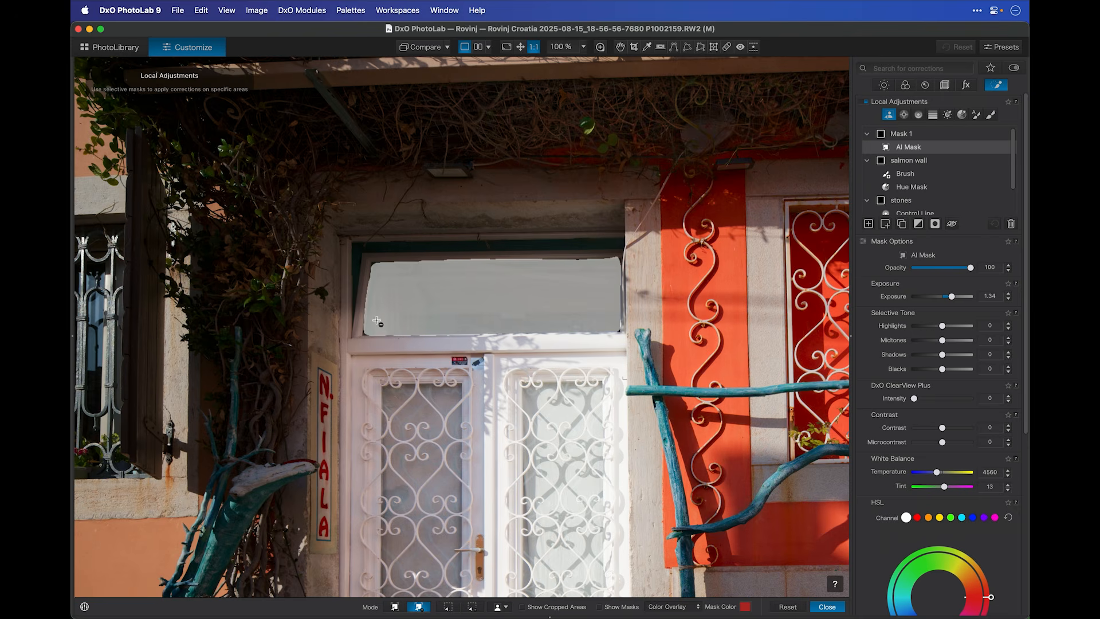
click(379, 322)
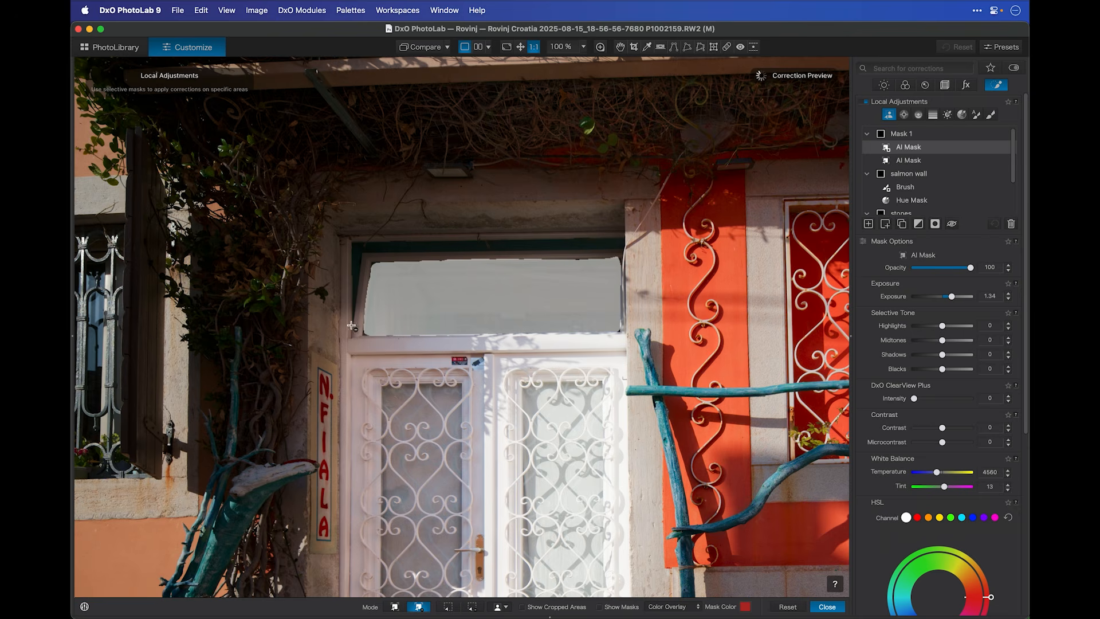
alt+click(353, 331)
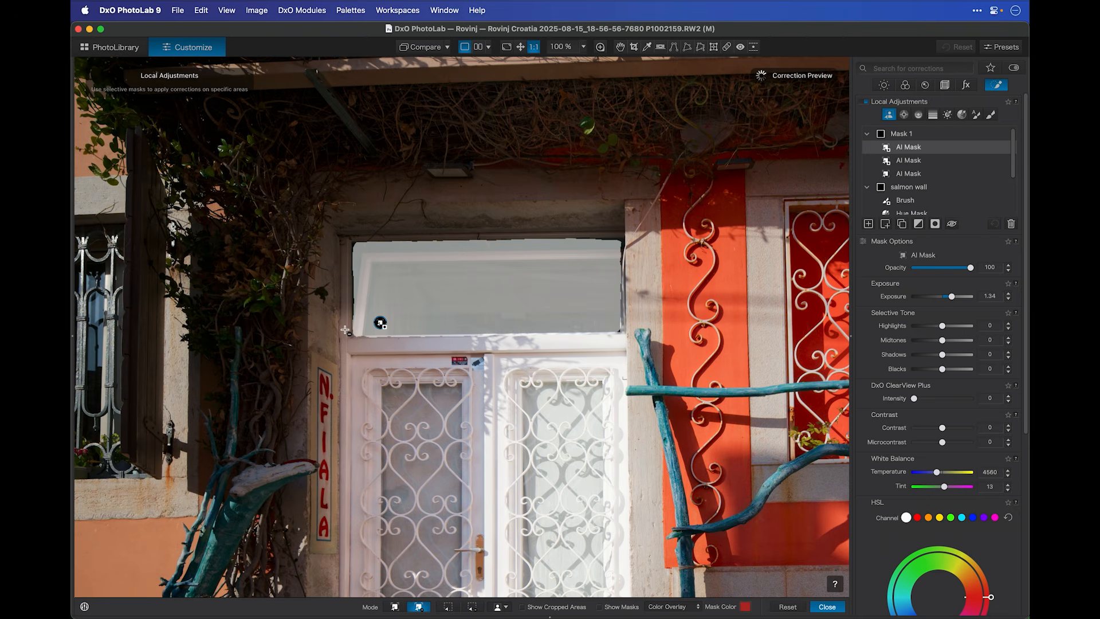
click(342, 331)
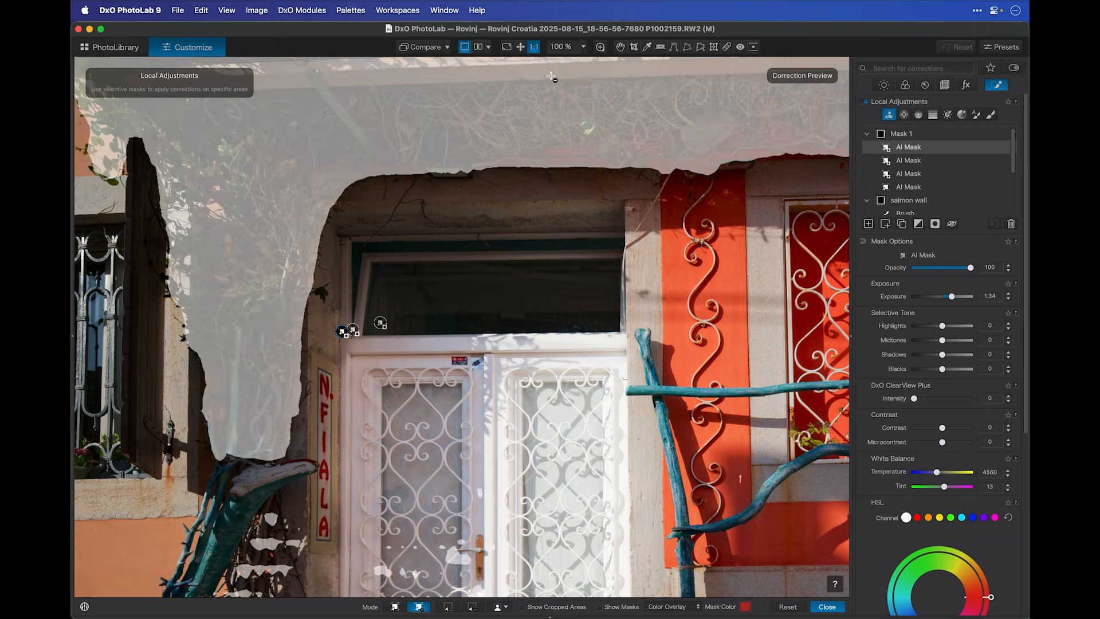
key(super+0)
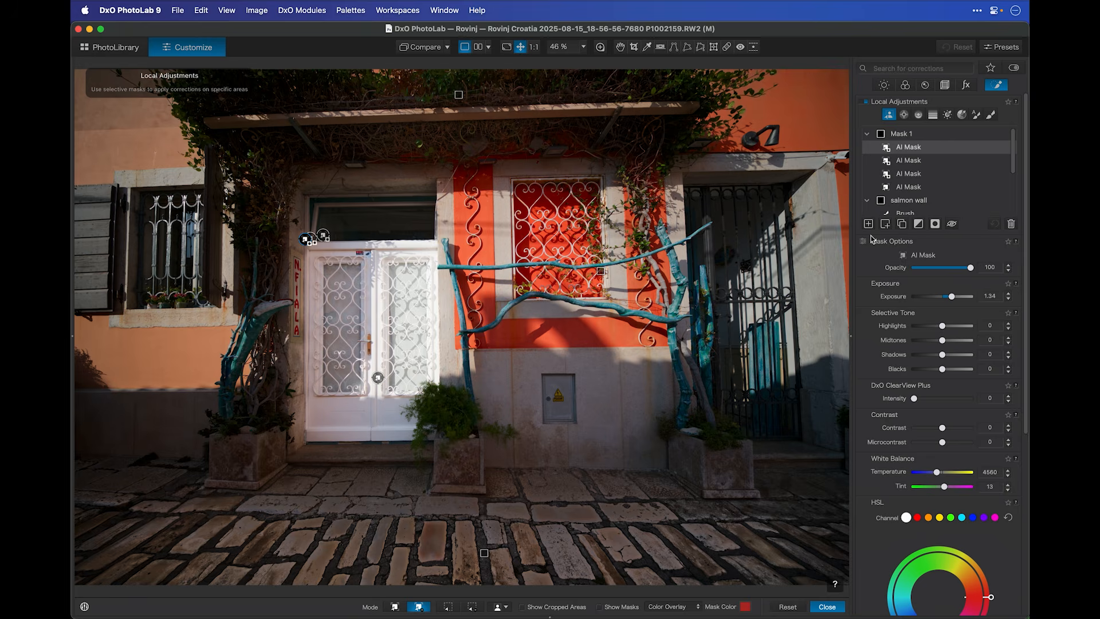
click(827, 607)
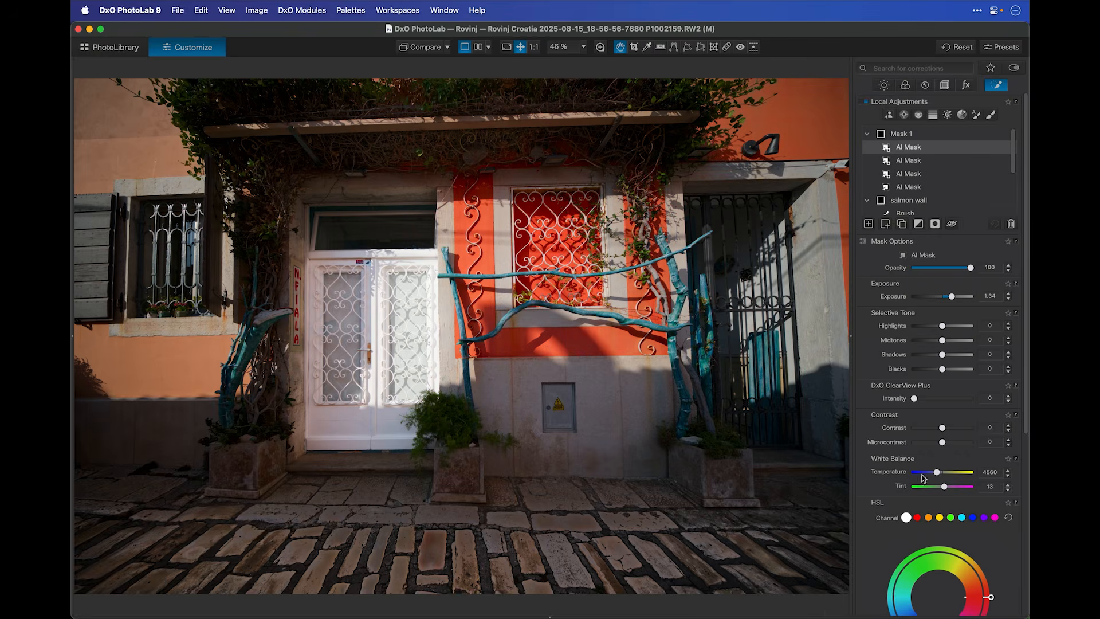
Step: Compare the edited photo with its uncorrected version
click(417, 48)
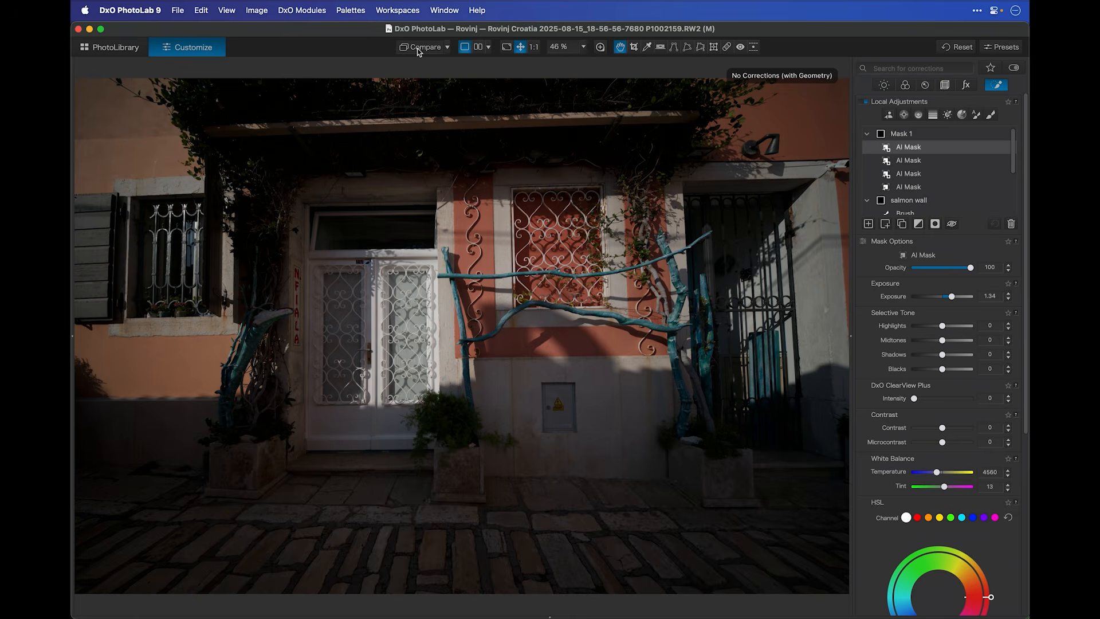
click(417, 48)
click(417, 48)
click(417, 48)
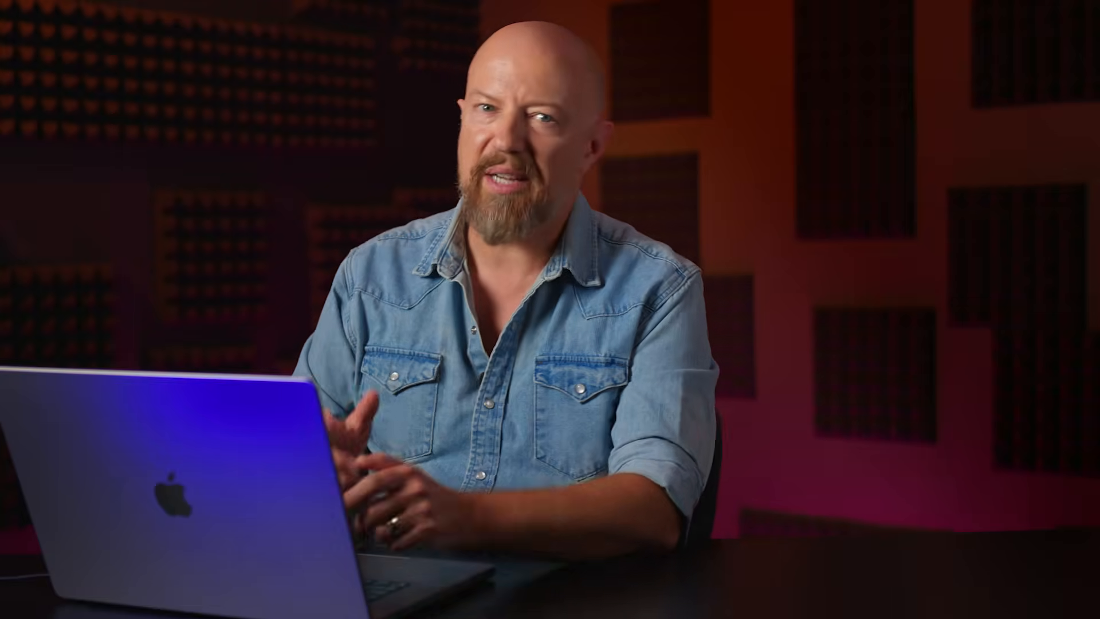